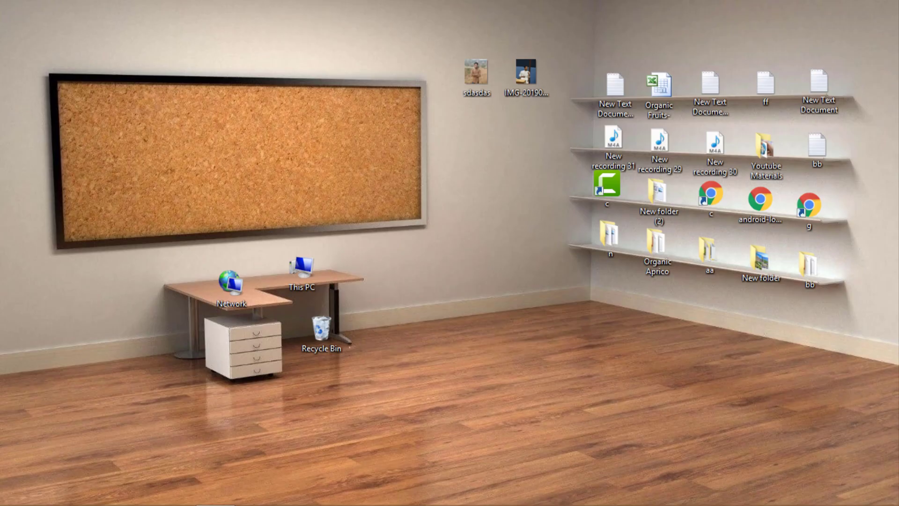
# Step: Launch Chrome with the main profile, go to omnisend.com and log in to the dashboard
pyautogui.click(134, 500)
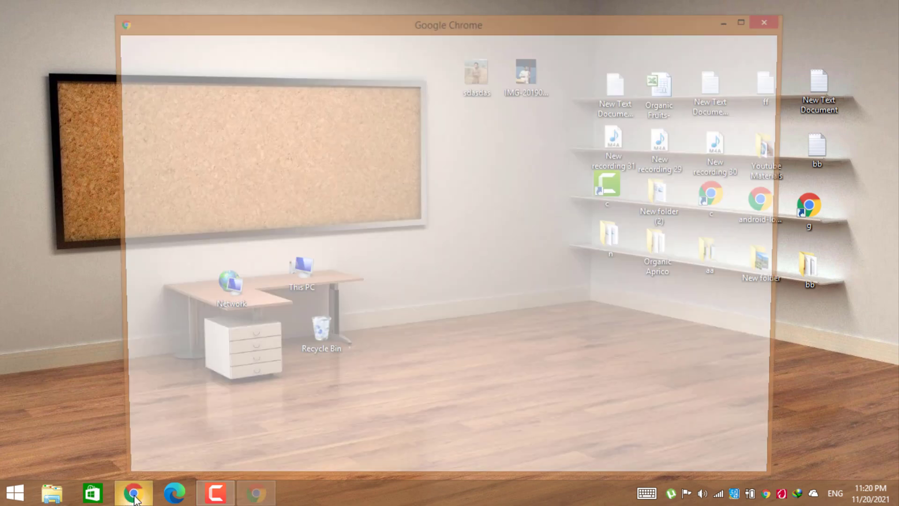
pyautogui.click(290, 311)
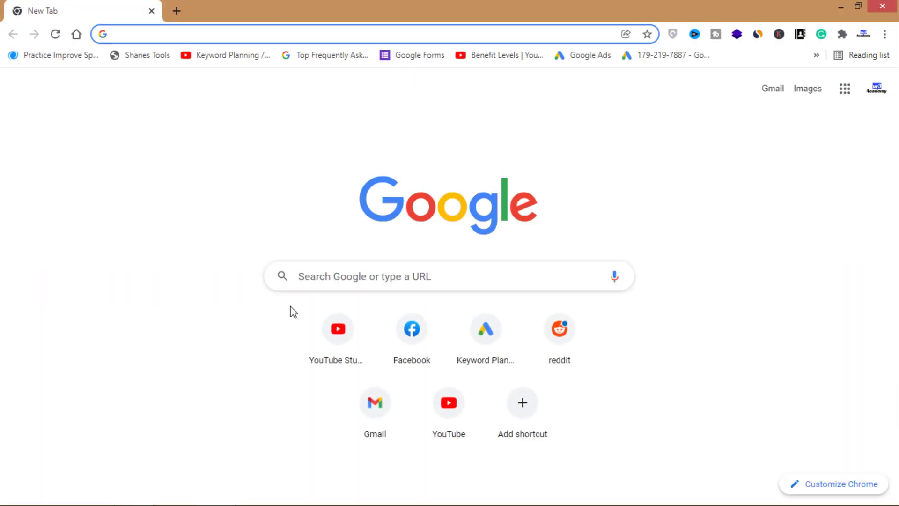
pyautogui.write('omni')
pyautogui.press('Down')
pyautogui.press('Down')
pyautogui.press('Down')
pyautogui.press('Return')
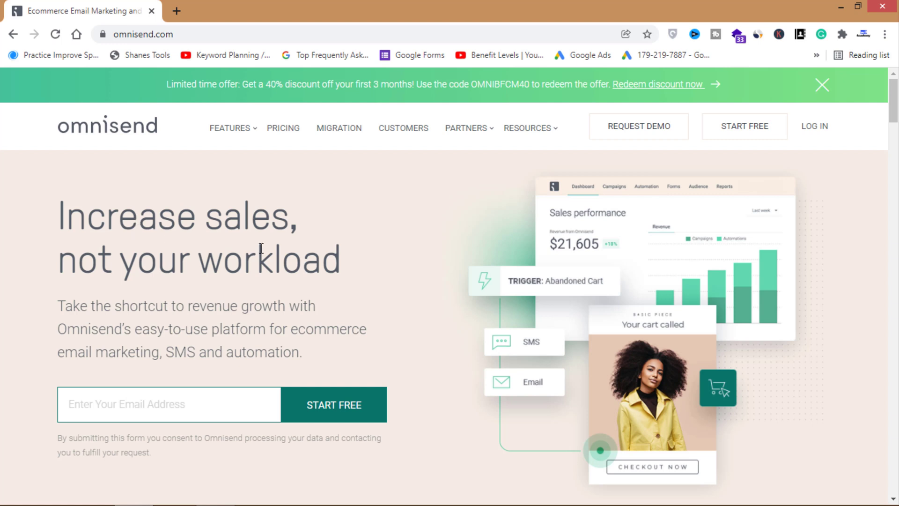
pyautogui.click(815, 131)
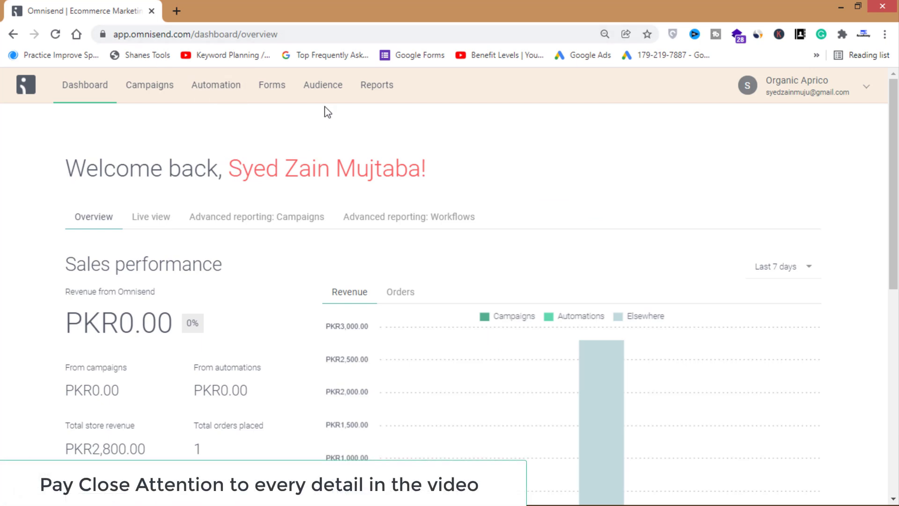
# Step: Open the Audience overview and highlight its 207 contacts and 207 email subscribers
pyautogui.click(324, 86)
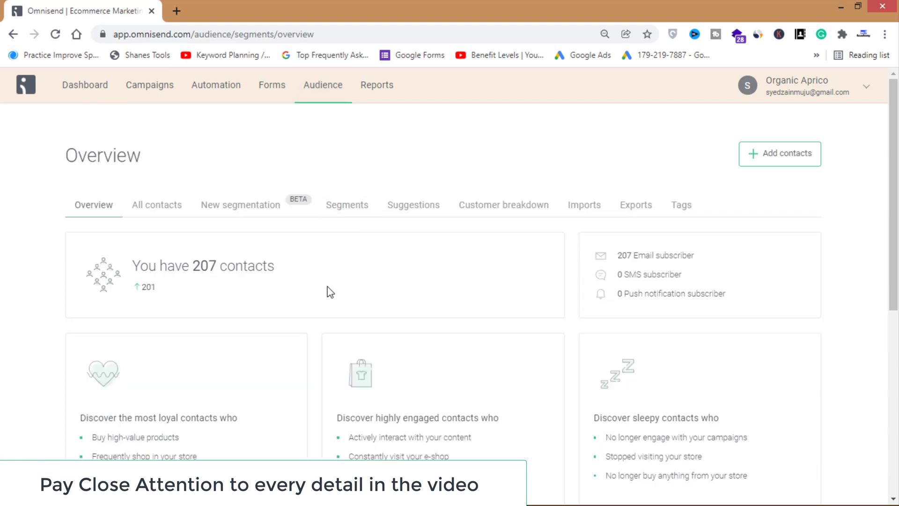
pyautogui.moveTo(190, 268); pyautogui.dragTo(287, 272)
pyautogui.click(287, 272)
pyautogui.moveTo(618, 255); pyautogui.dragTo(703, 261)
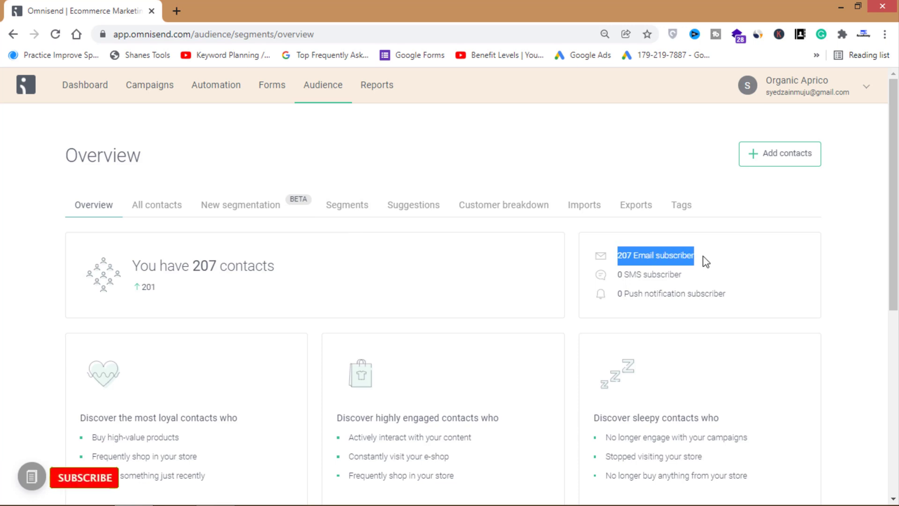
pyautogui.click(699, 265)
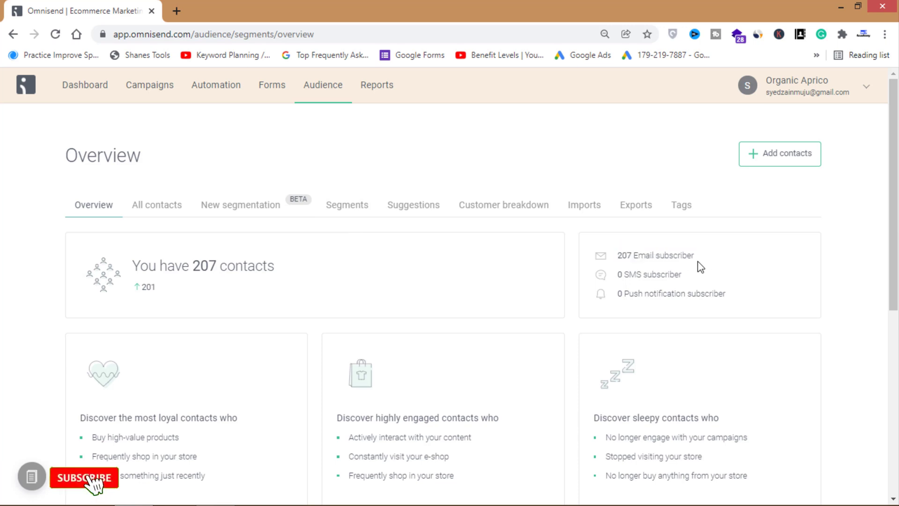
pyautogui.click(774, 162)
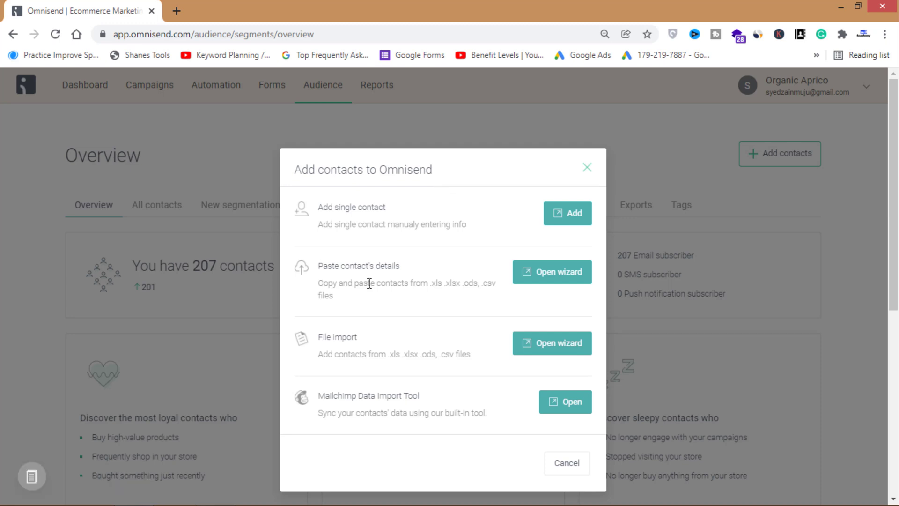
pyautogui.moveTo(318, 338); pyautogui.dragTo(364, 340)
pyautogui.click(385, 357)
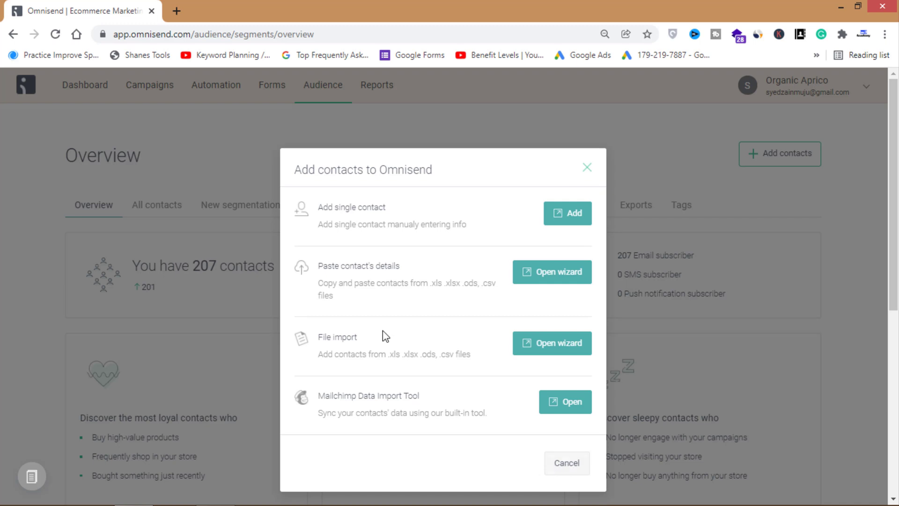
pyautogui.click(562, 463)
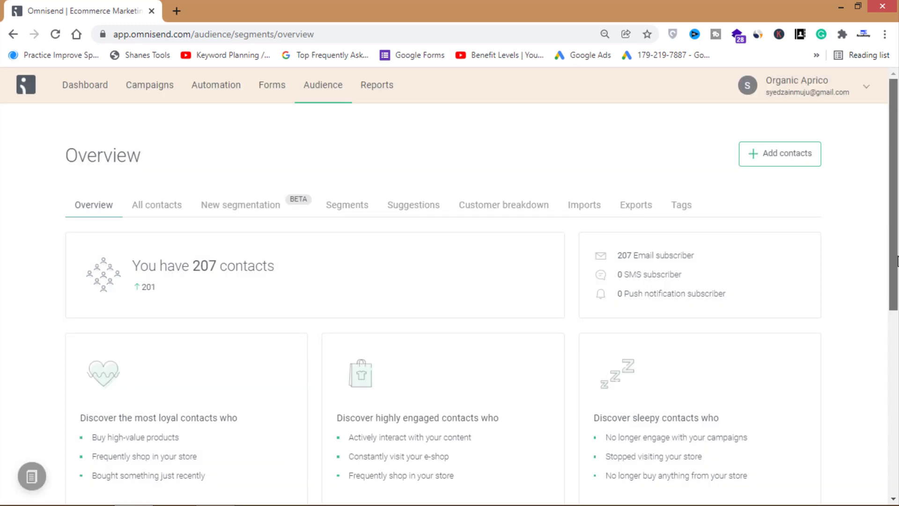
# Step: Highlight the 207 total contacts on the overview, then go to the Campaigns list
pyautogui.moveTo(141, 265); pyautogui.dragTo(301, 263)
pyautogui.click(301, 262)
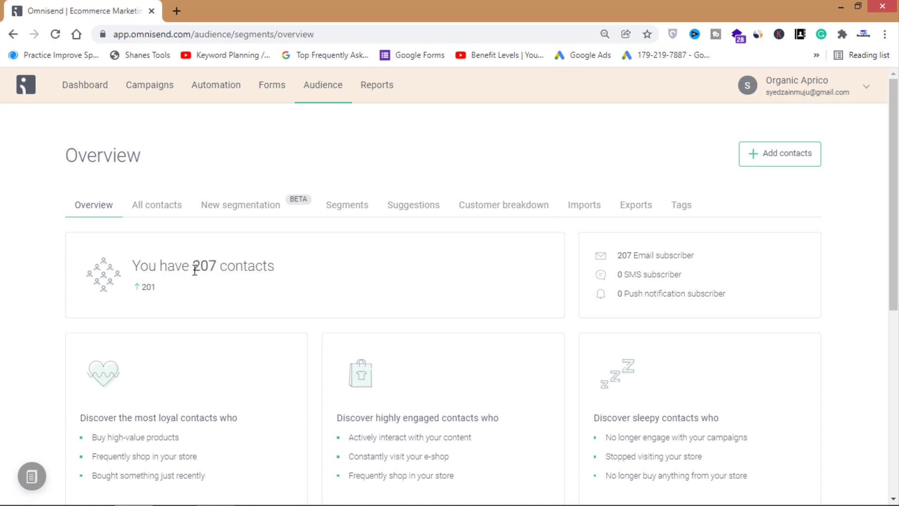
pyautogui.moveTo(195, 270); pyautogui.dragTo(284, 270)
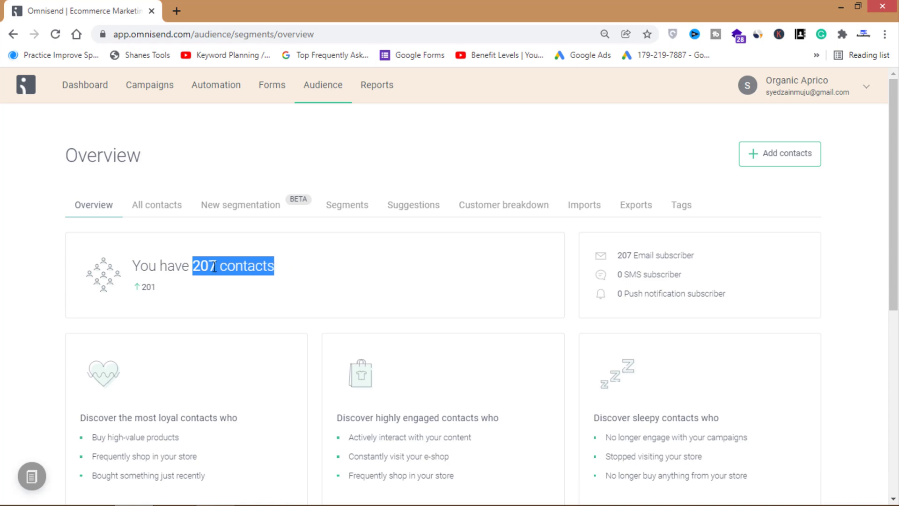
pyautogui.click(206, 267)
pyautogui.doubleClick(206, 267)
pyautogui.click(287, 273)
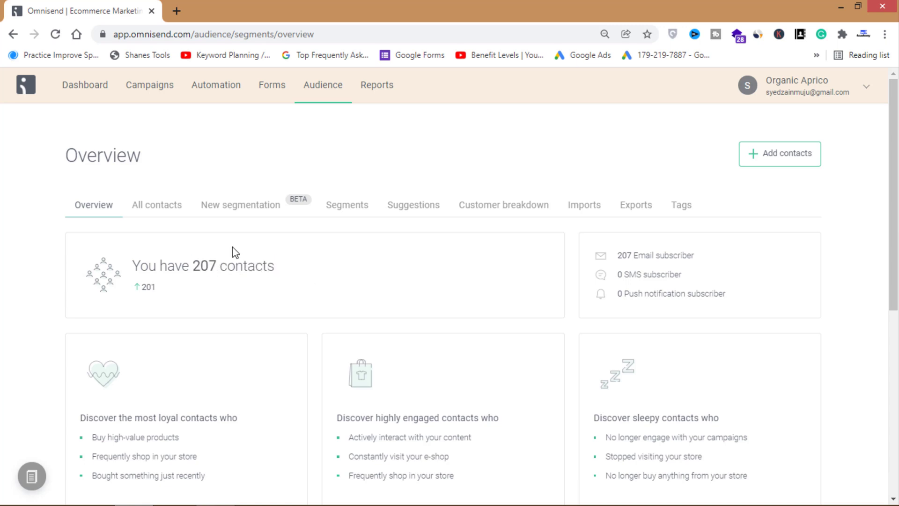
pyautogui.click(150, 95)
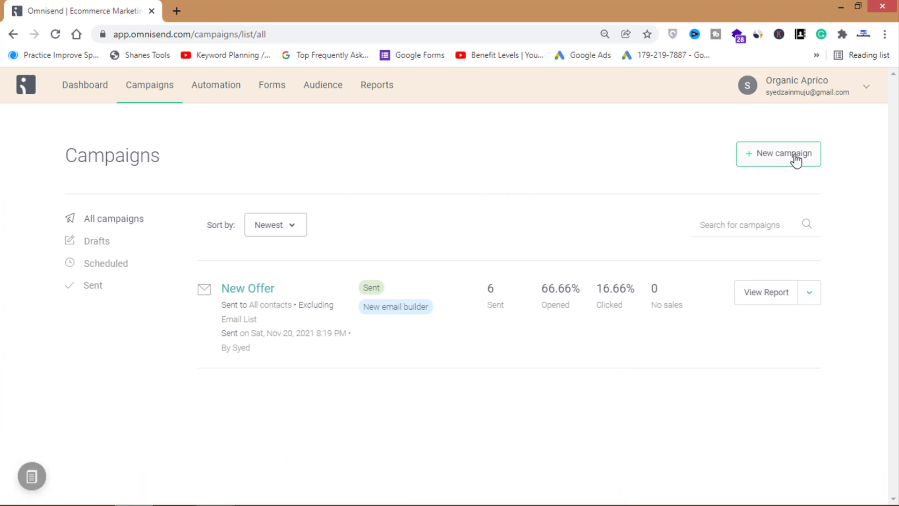
# Step: Start a new campaign and review the regular Email and Email A/B test descriptions
pyautogui.click(774, 161)
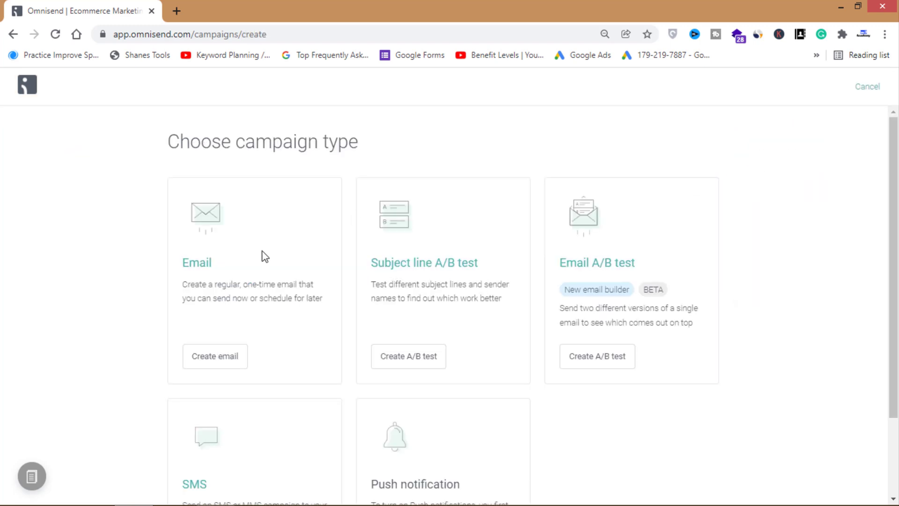
pyautogui.scroll(-3, 456, 270)
pyautogui.scroll(3, 403, 233)
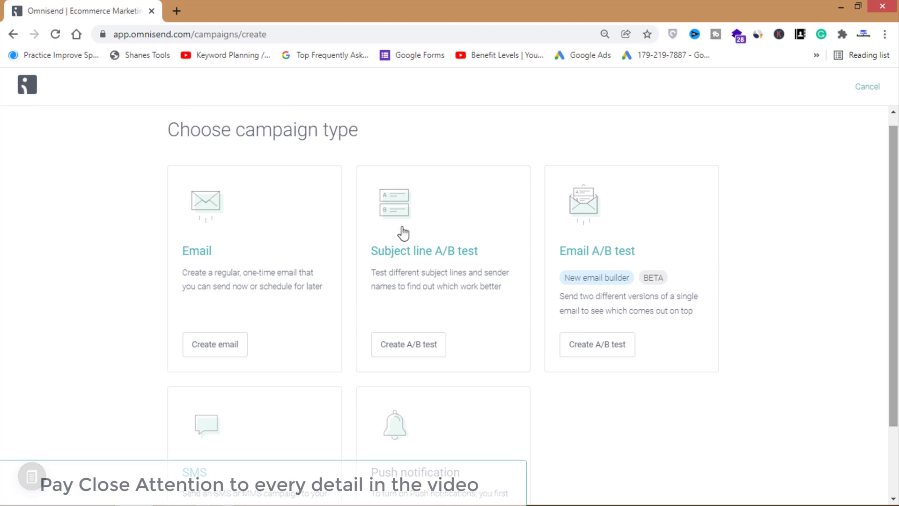
pyautogui.moveTo(183, 277); pyautogui.dragTo(323, 291)
pyautogui.click(374, 288)
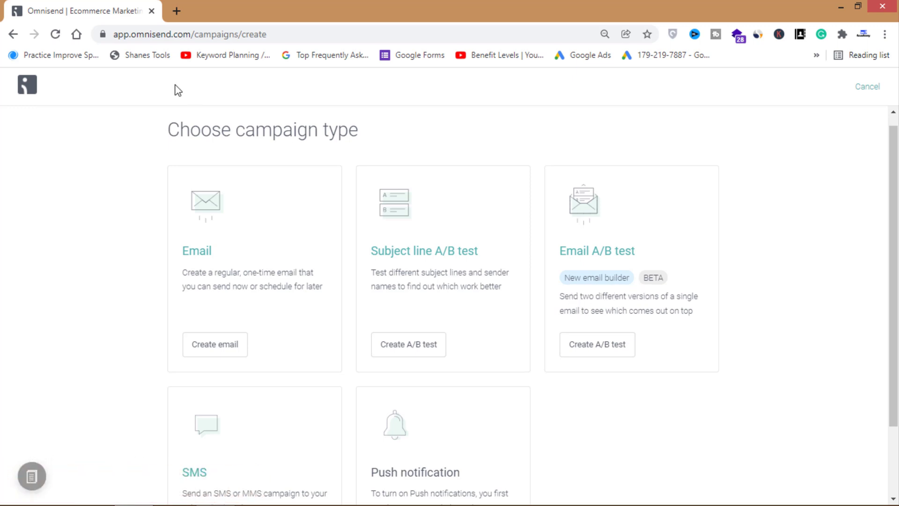
pyautogui.moveTo(561, 296); pyautogui.dragTo(699, 296)
pyautogui.click(703, 307)
pyautogui.moveTo(583, 315); pyautogui.dragTo(692, 311)
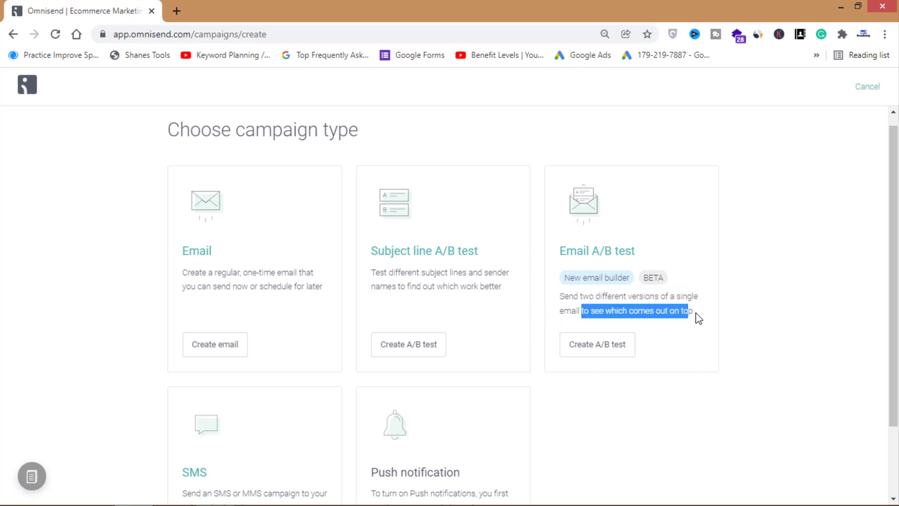
pyautogui.click(698, 317)
pyautogui.scroll(-1, 562, 310)
pyautogui.scroll(2, 375, 305)
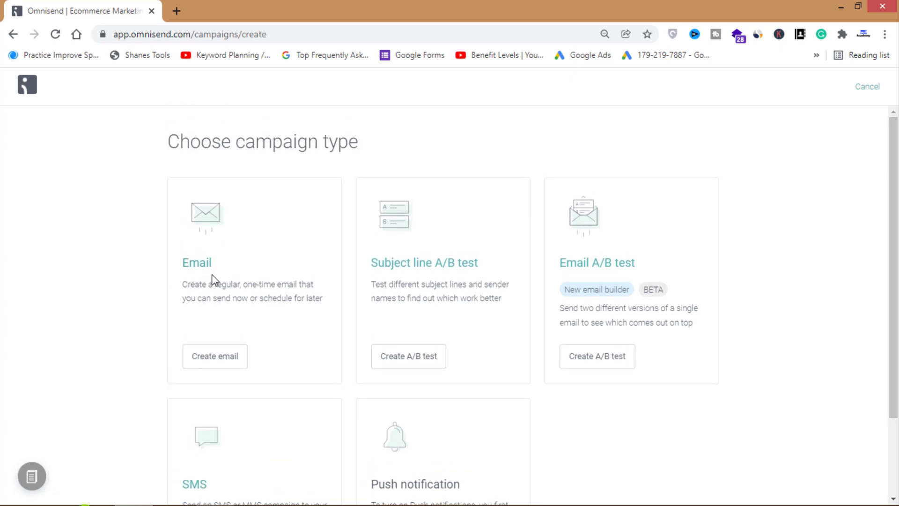
# Step: Start a regular email campaign with the subject line '20% Discount For You'
pyautogui.click(214, 363)
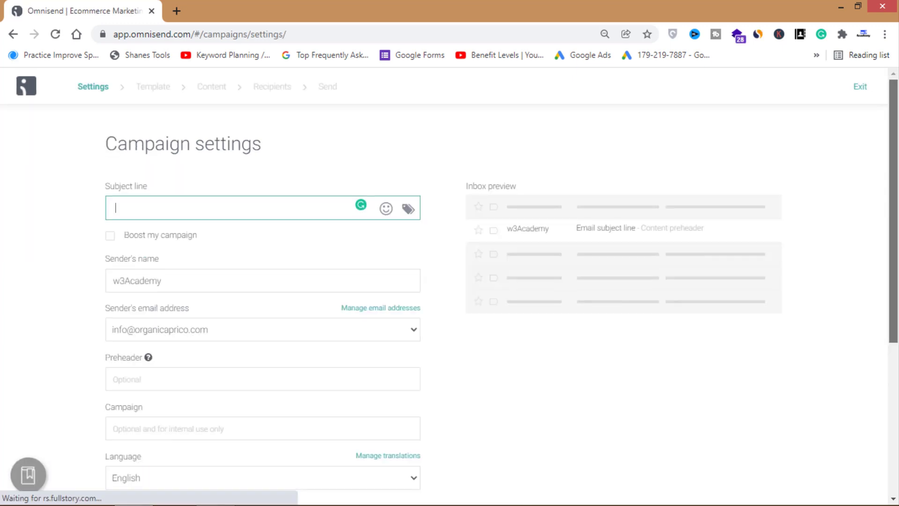
pyautogui.scroll(-5, 897, 323)
pyautogui.scroll(5, 450, 281)
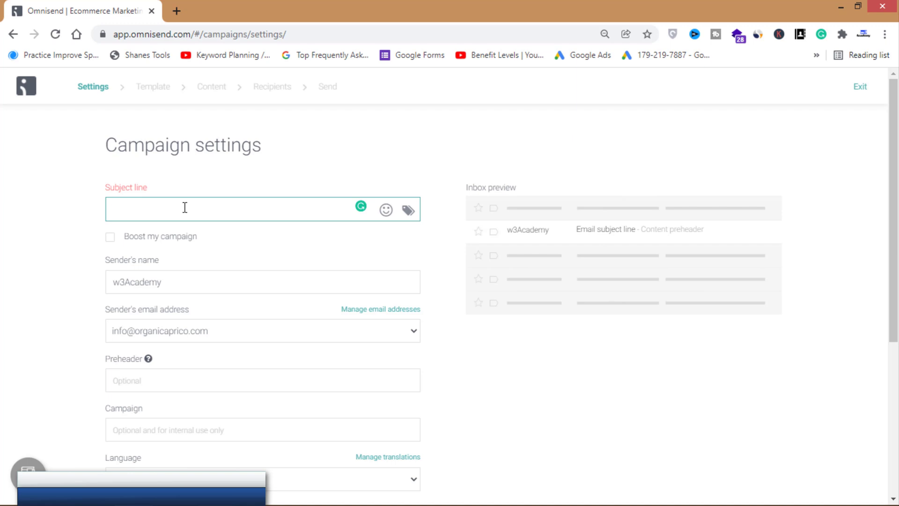
pyautogui.write('20% Discount For You')
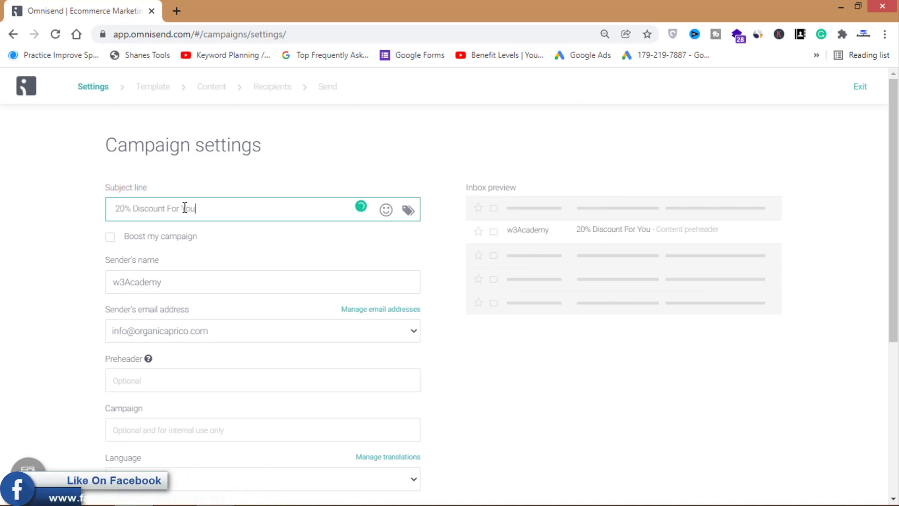
pyautogui.click(82, 256)
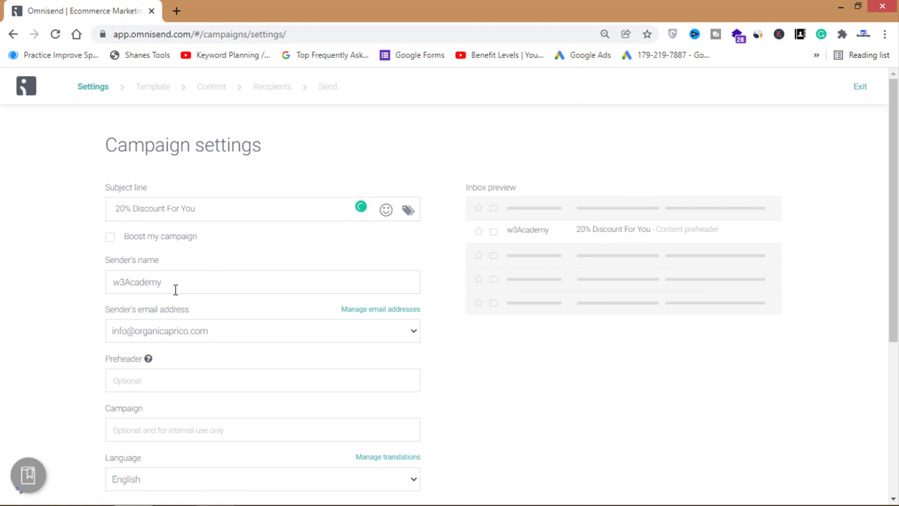
# Step: Replace the sender's name with 'Organic Aprico'
pyautogui.moveTo(177, 284); pyautogui.dragTo(74, 293)
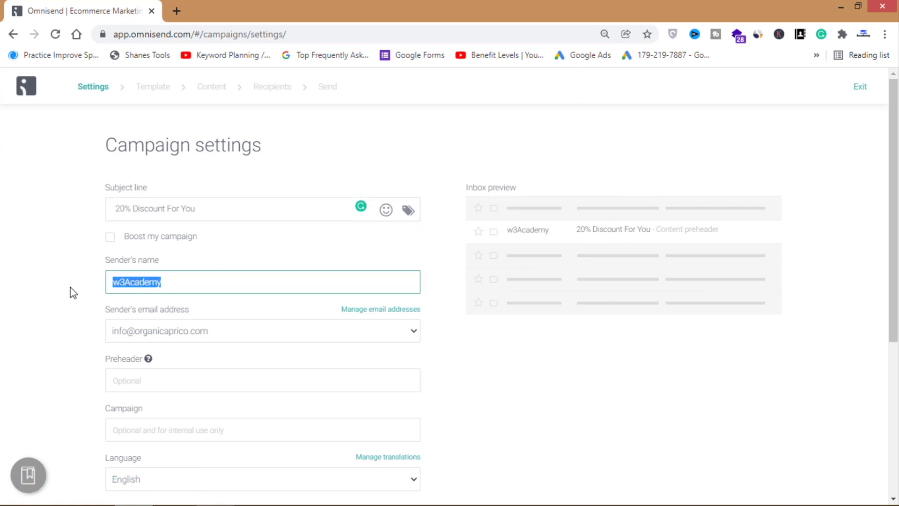
pyautogui.write('Organic Aprico')
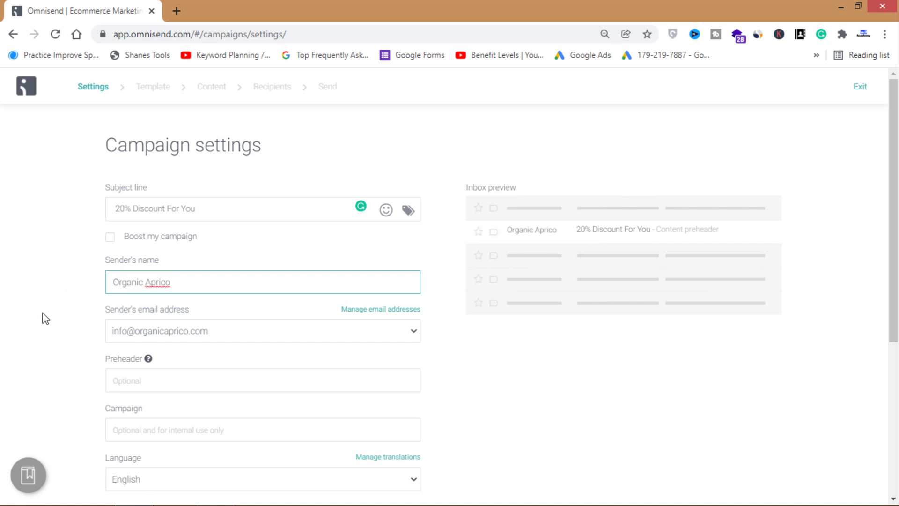
pyautogui.click(46, 318)
pyautogui.scroll(-1, 453, 301)
# Step: Enter 'Order Now' as the email's preheader text
pyautogui.click(128, 330)
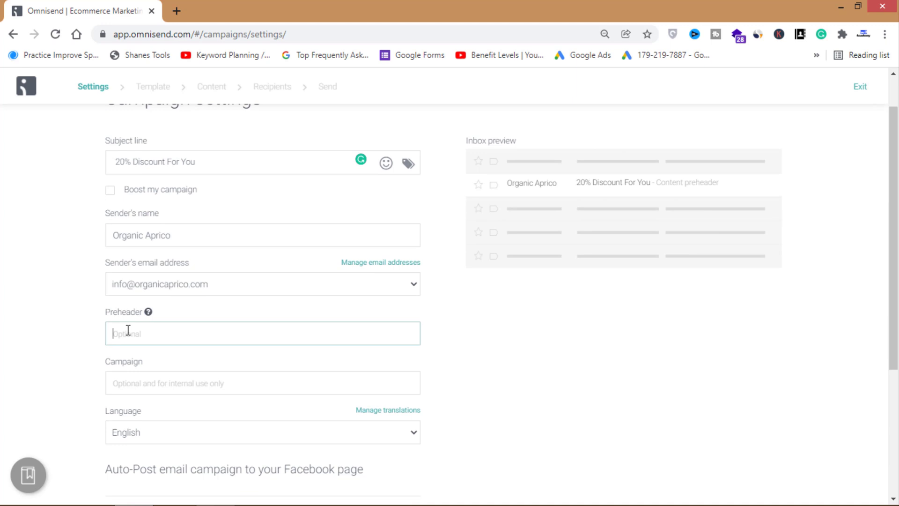
pyautogui.moveTo(150, 314)
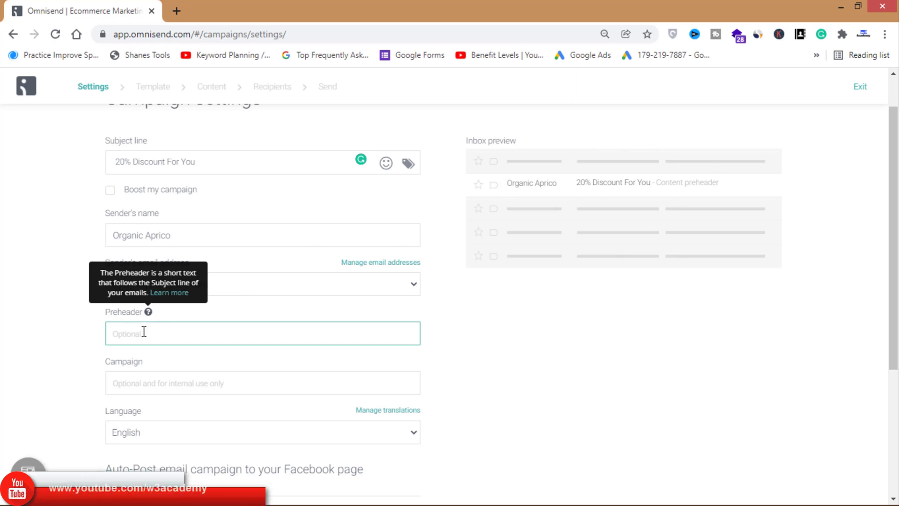
pyautogui.write('Order Now')
pyautogui.click(145, 349)
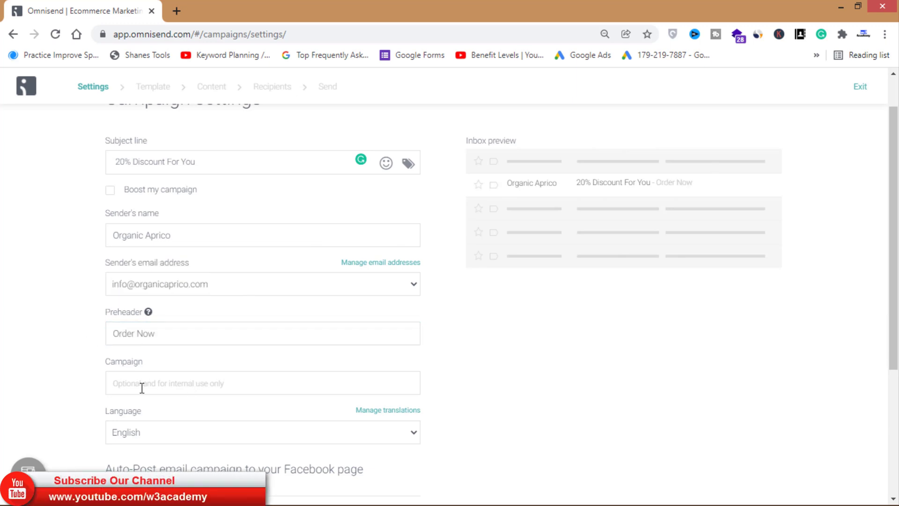
pyautogui.scroll(-1, 771, 275)
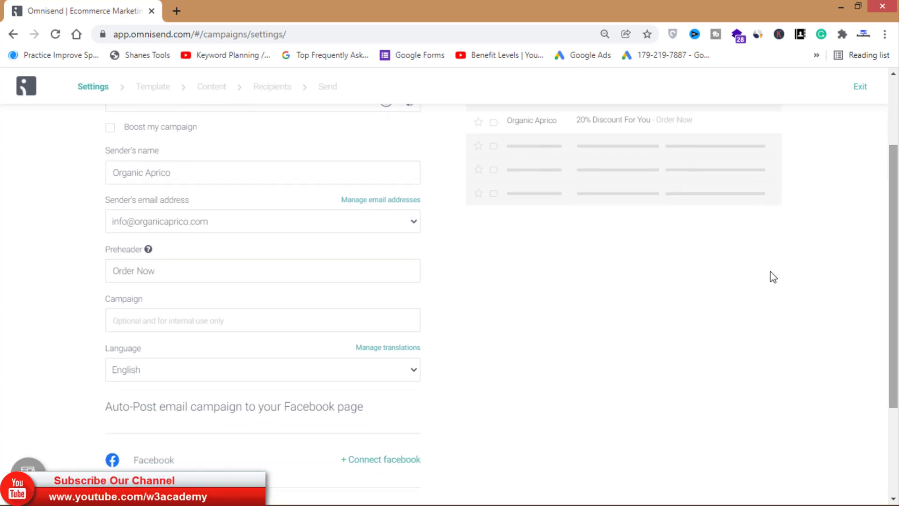
# Step: Name the campaign 'New Offer 20%' and continue to the next setup step
pyautogui.click(130, 323)
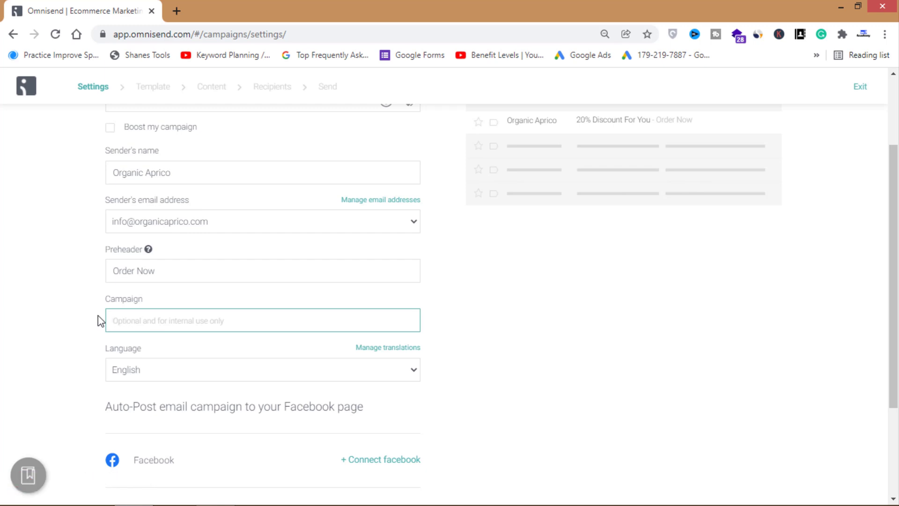
pyautogui.write('New')
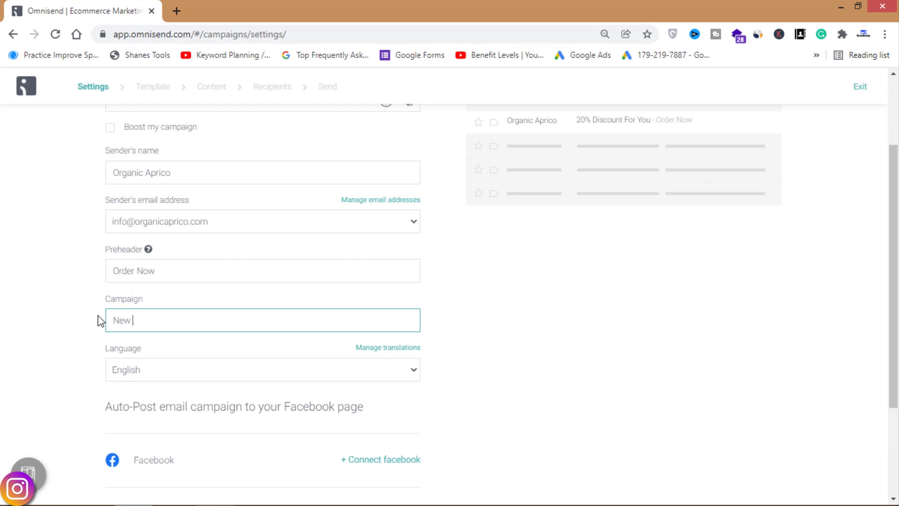
pyautogui.write(' Offer')
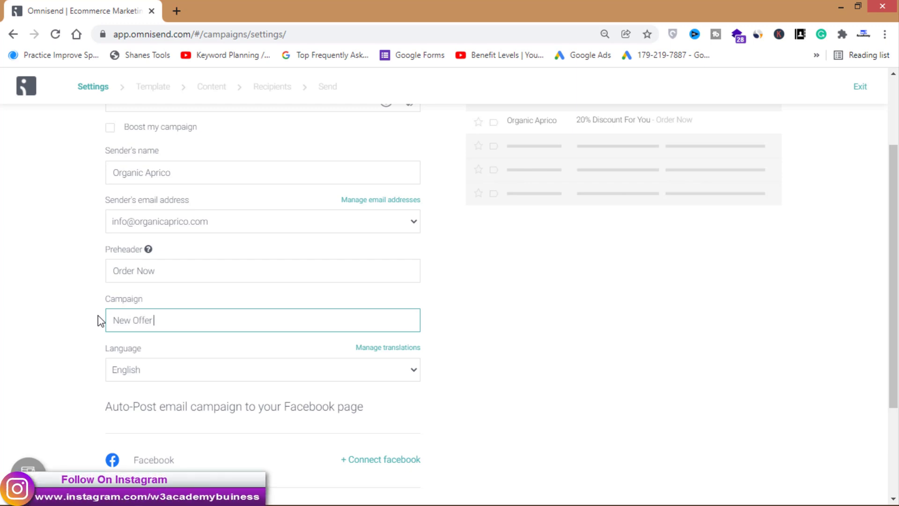
pyautogui.write(' 20%')
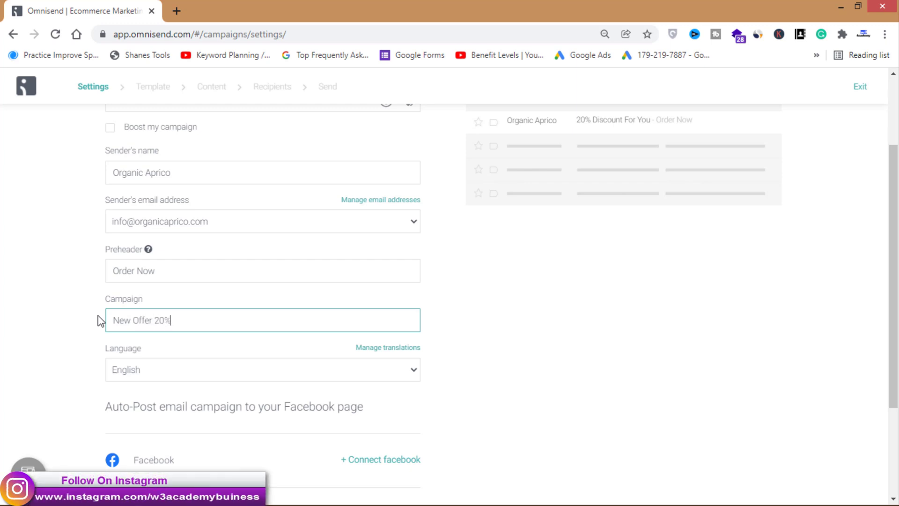
pyautogui.click(50, 368)
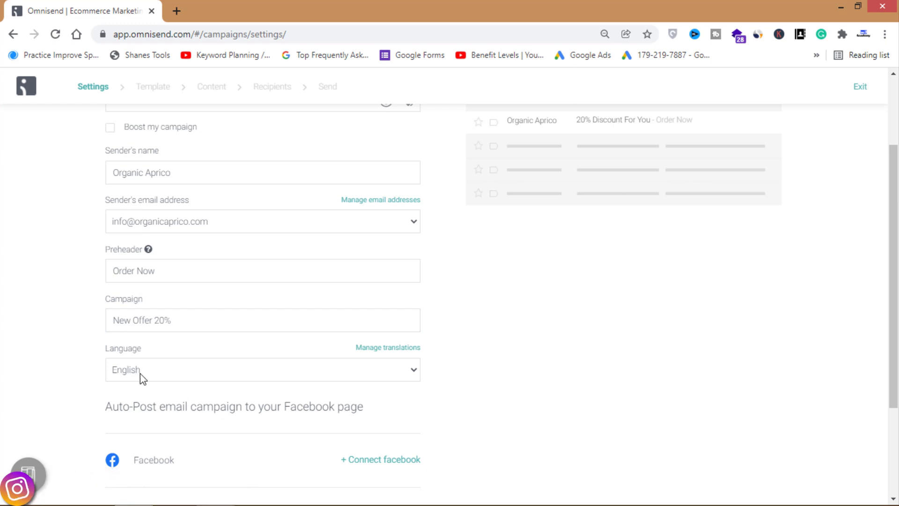
pyautogui.scroll(-3, 449, 304)
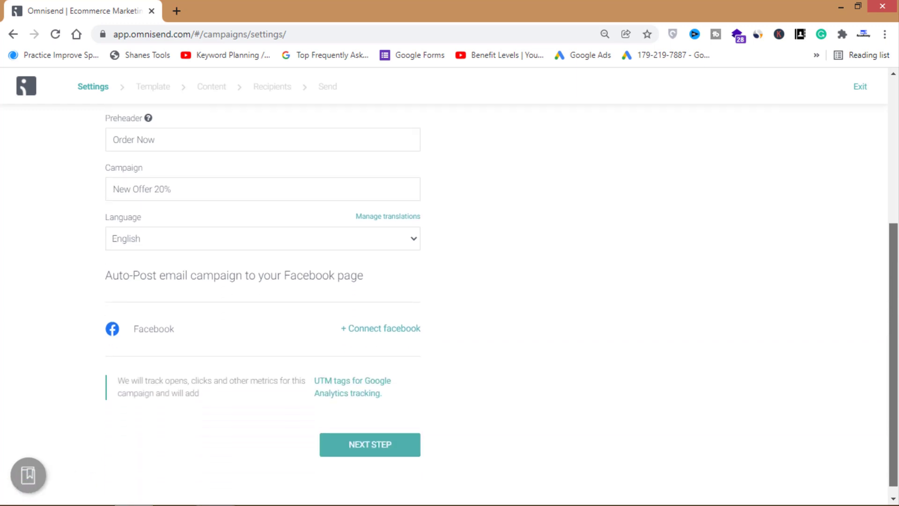
pyautogui.moveTo(106, 269); pyautogui.dragTo(382, 266)
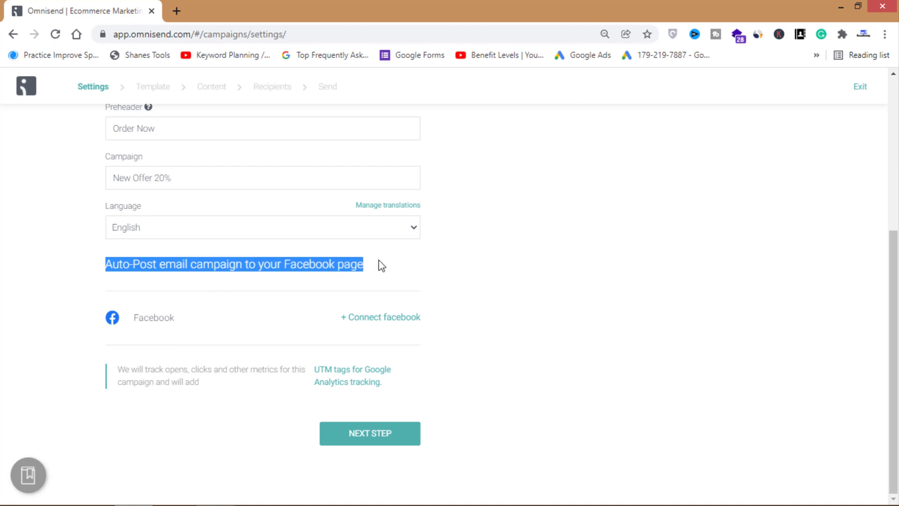
pyautogui.click(382, 279)
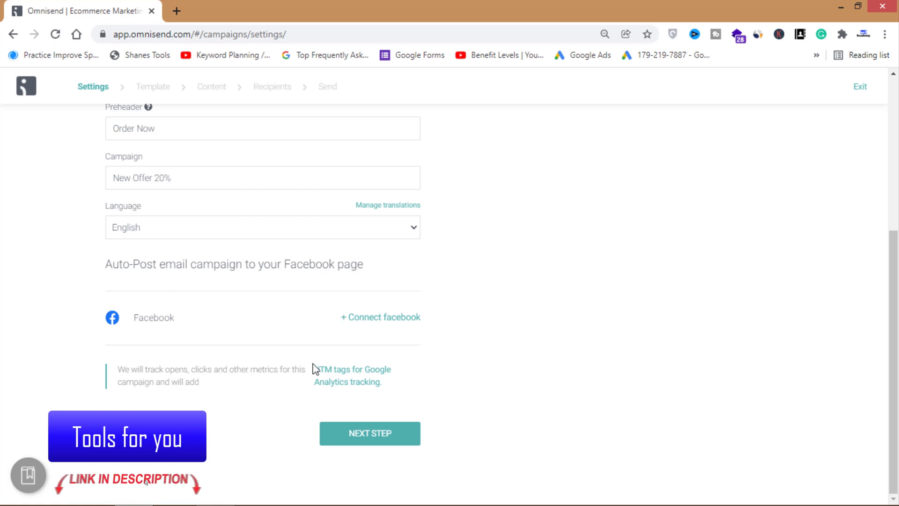
pyautogui.click(370, 436)
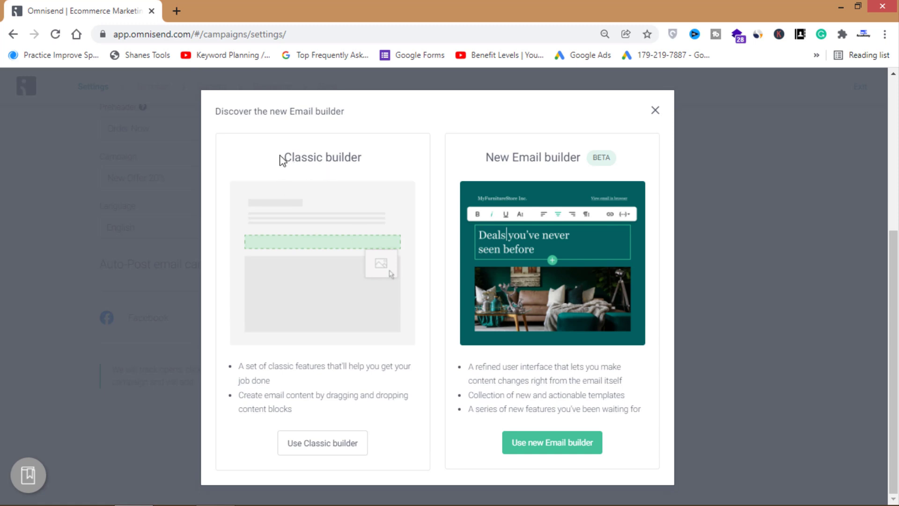
# Step: Compare the Classic and New Email builder options and choose the new builder
pyautogui.moveTo(281, 161); pyautogui.dragTo(359, 161)
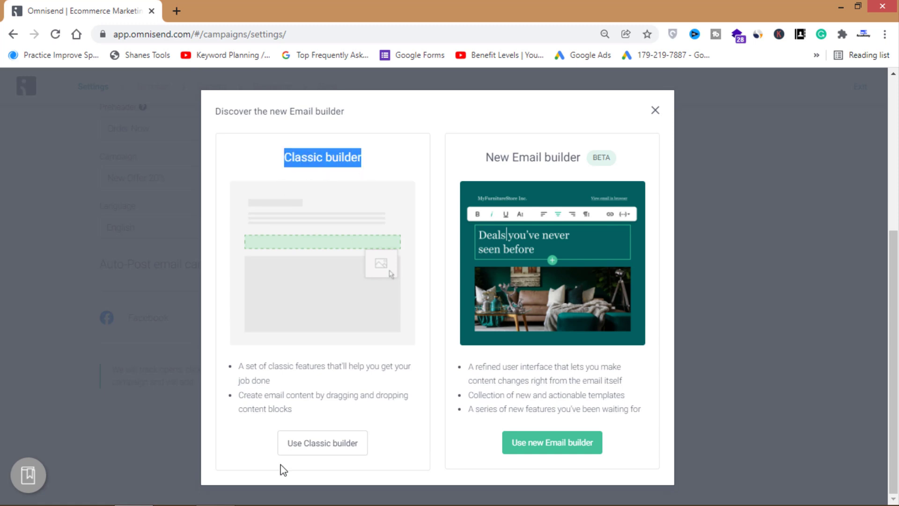
pyautogui.click(497, 405)
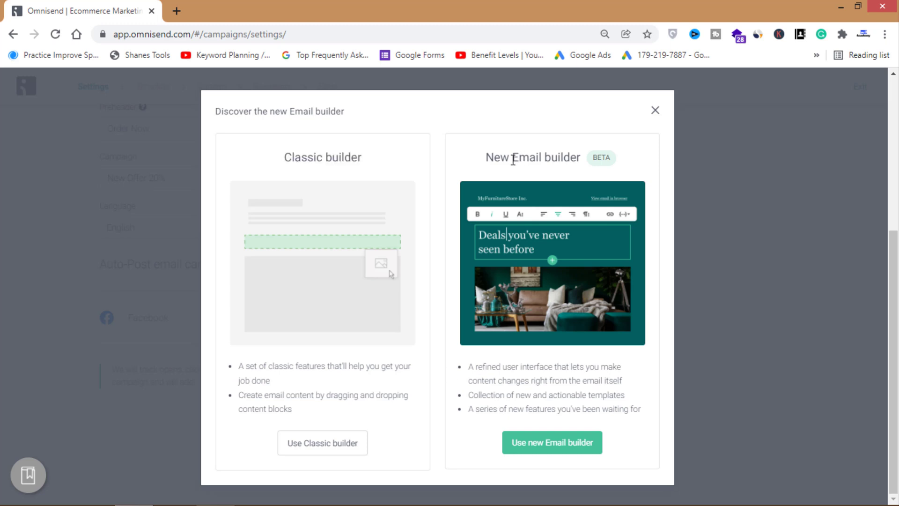
pyautogui.moveTo(485, 158); pyautogui.dragTo(583, 155)
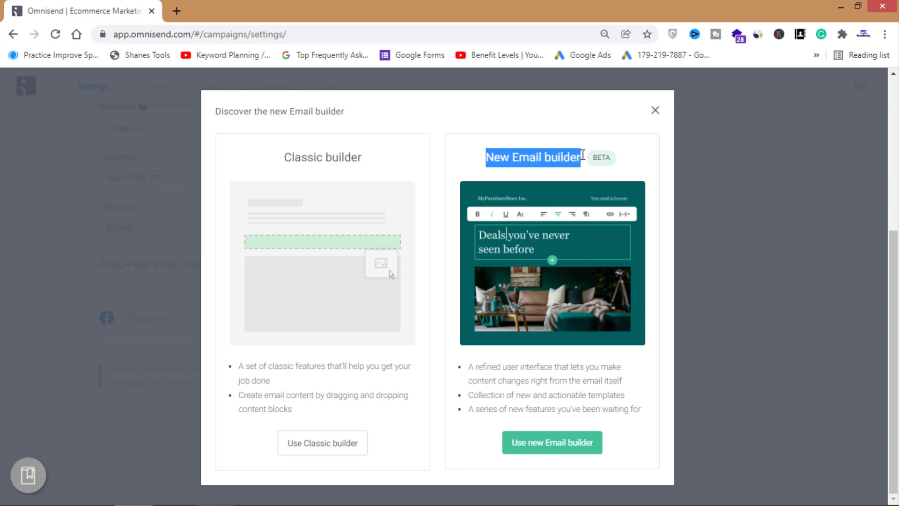
pyautogui.click(553, 445)
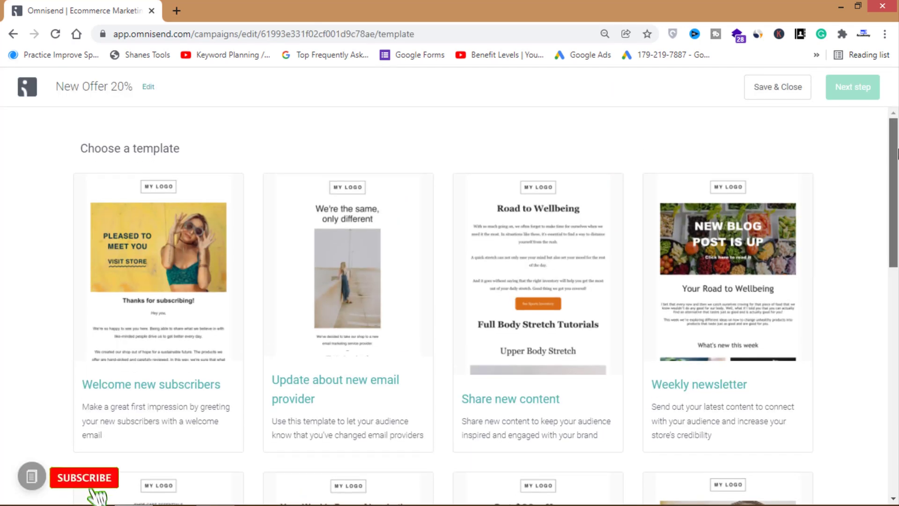
# Step: Browse the template gallery down to the Announce a sale template
pyautogui.scroll(-7, 898, 152)
pyautogui.scroll(-5, 897, 323)
pyautogui.scroll(15, 897, 155)
pyautogui.scroll(-15, 897, 155)
pyautogui.scroll(-1, 897, 150)
pyautogui.scroll(15, 897, 150)
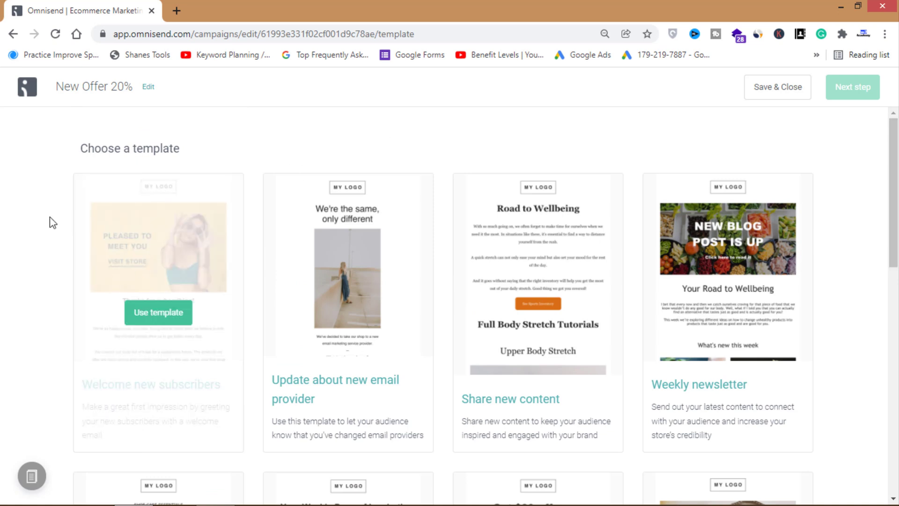
pyautogui.moveTo(82, 369)
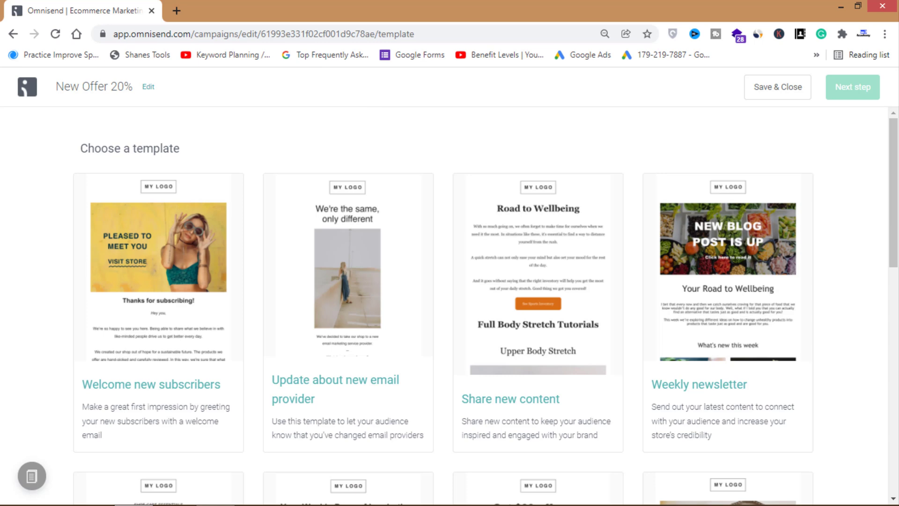
pyautogui.scroll(-2, 893, 197)
pyautogui.moveTo(539, 345)
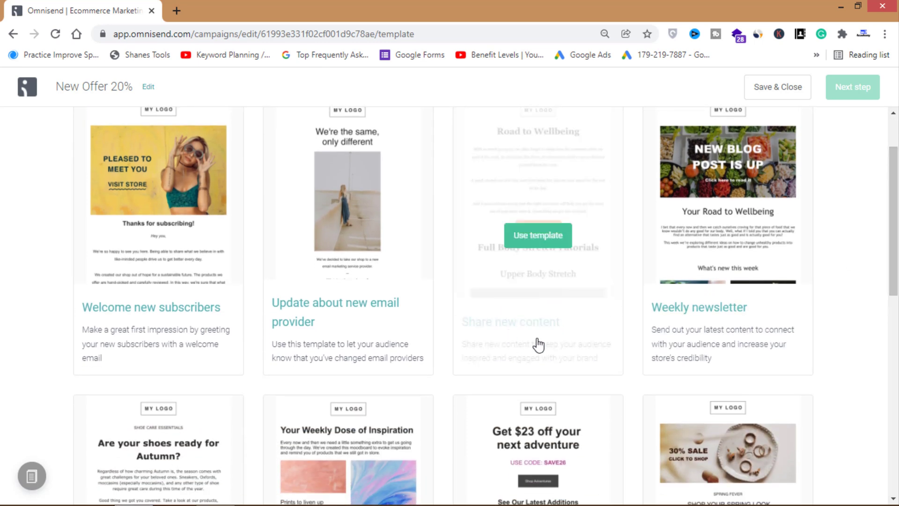
pyautogui.scroll(-6, 893, 281)
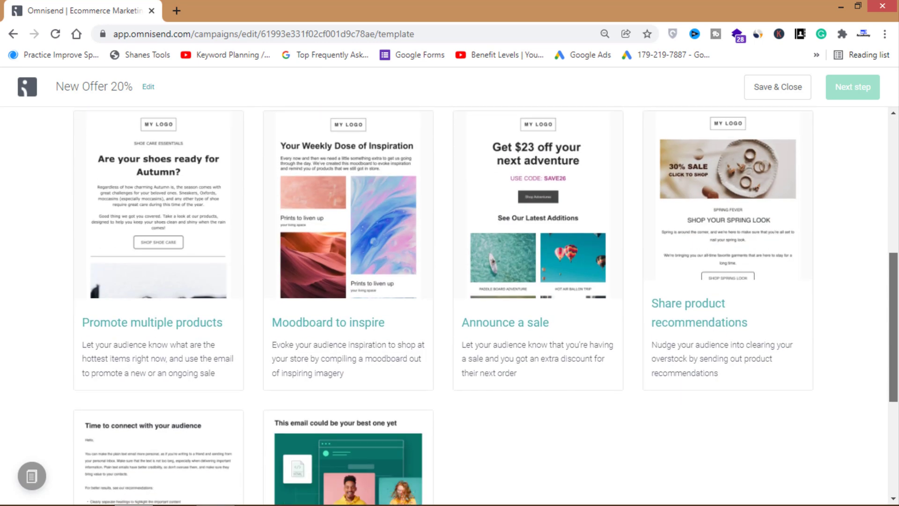
pyautogui.scroll(-1, 895, 388)
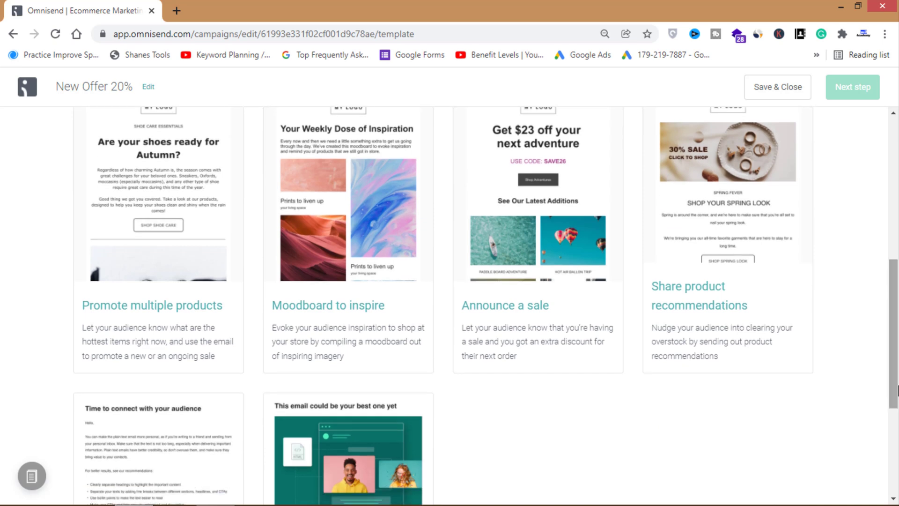
pyautogui.moveTo(897, 389)
pyautogui.mouseDown()
pyautogui.moveTo(897, 279)
pyautogui.moveTo(896, 471)
pyautogui.moveTo(897, 275)
pyautogui.moveTo(897, 385)
pyautogui.mouseUp()
# Step: Apply the Announce a sale template to the campaign email
pyautogui.moveTo(521, 328)
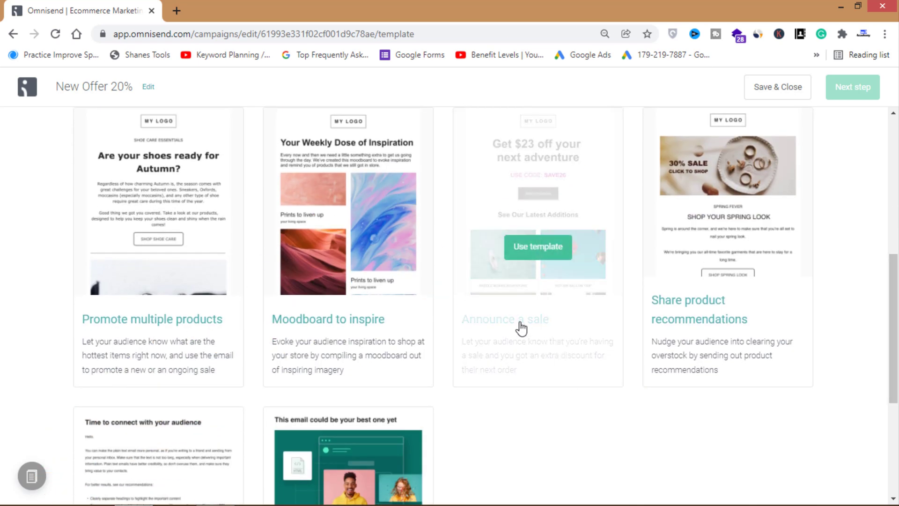
pyautogui.click(535, 252)
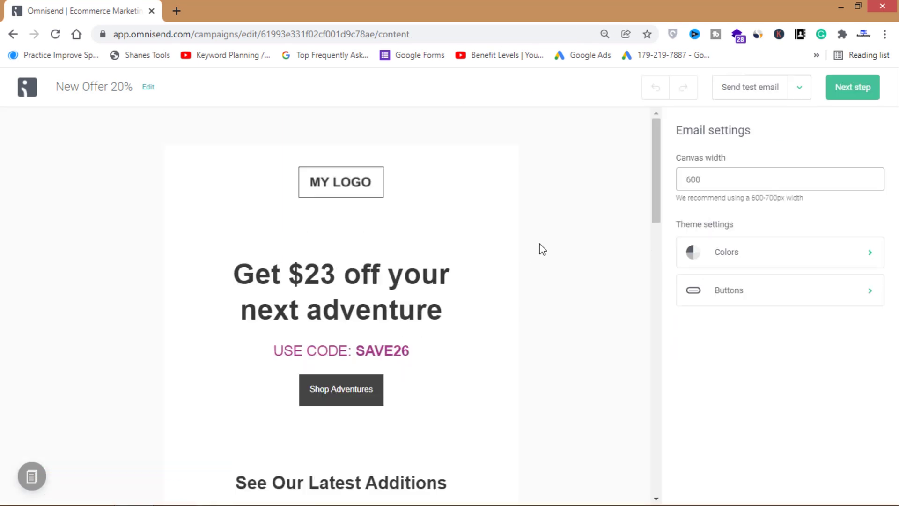
pyautogui.moveTo(655, 154); pyautogui.dragTo(656, 207)
pyautogui.moveTo(663, 342); pyautogui.dragTo(656, 111)
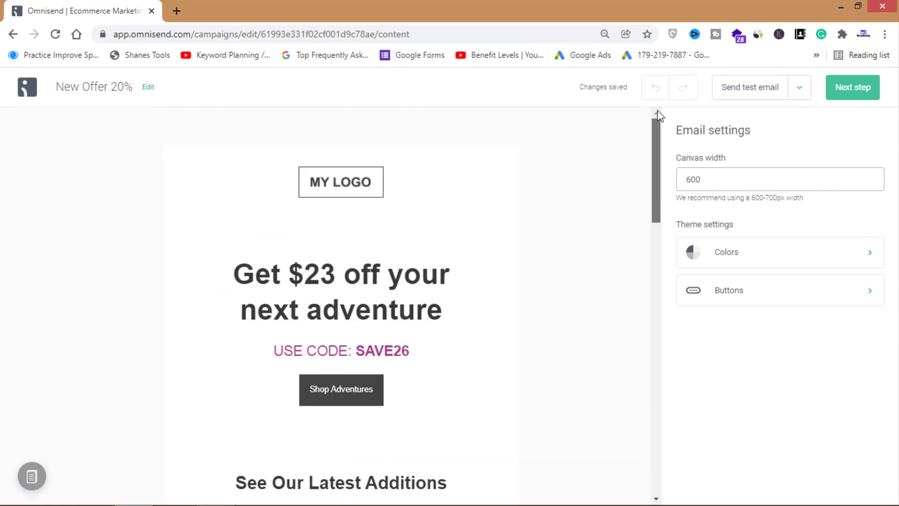
# Step: Replace the MY LOGO placeholder with the logo file from the Logo folder and shrink it
pyautogui.click(338, 199)
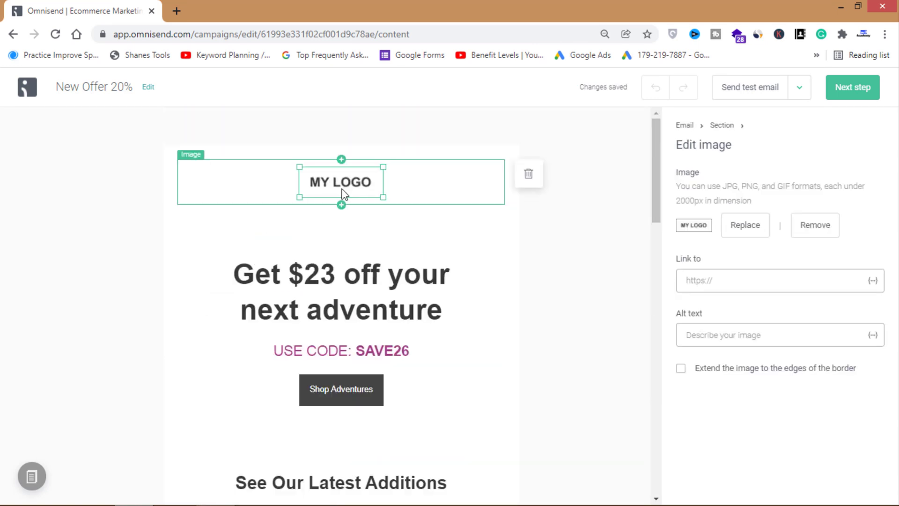
pyautogui.click(749, 228)
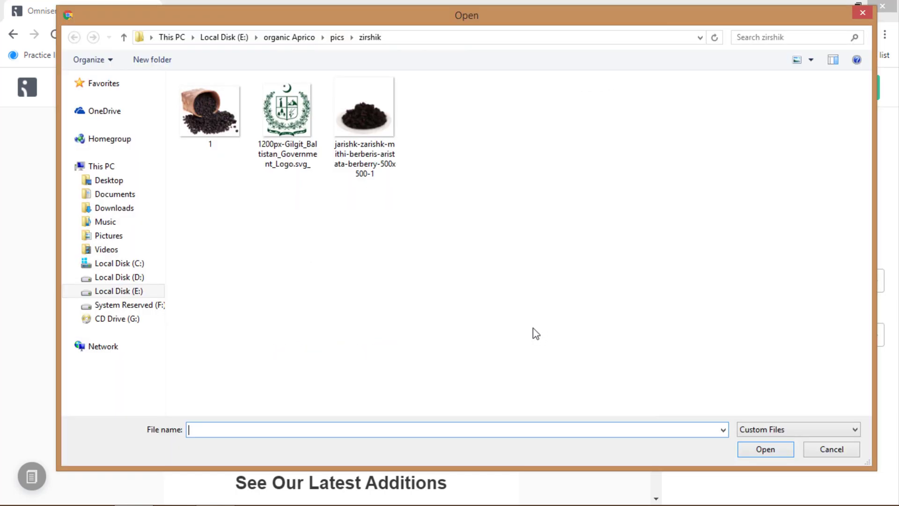
pyautogui.click(289, 38)
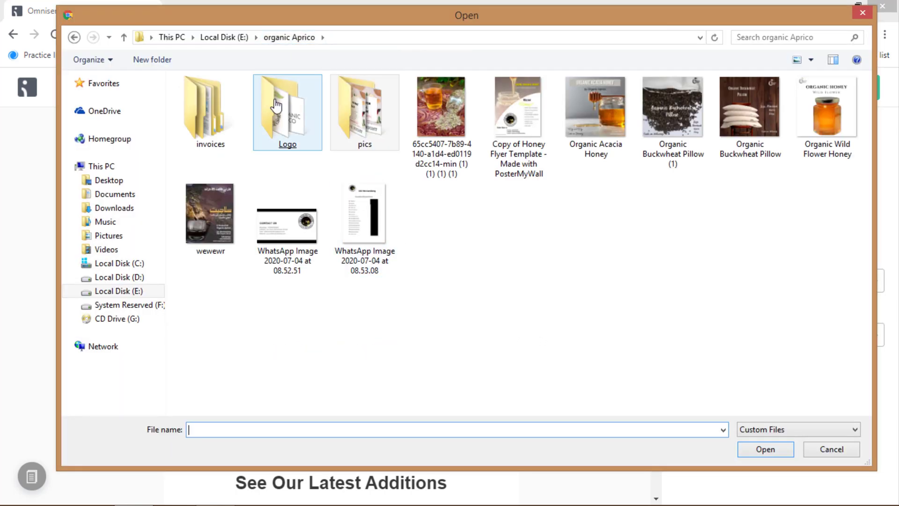
pyautogui.doubleClick(287, 101)
pyautogui.doubleClick(596, 112)
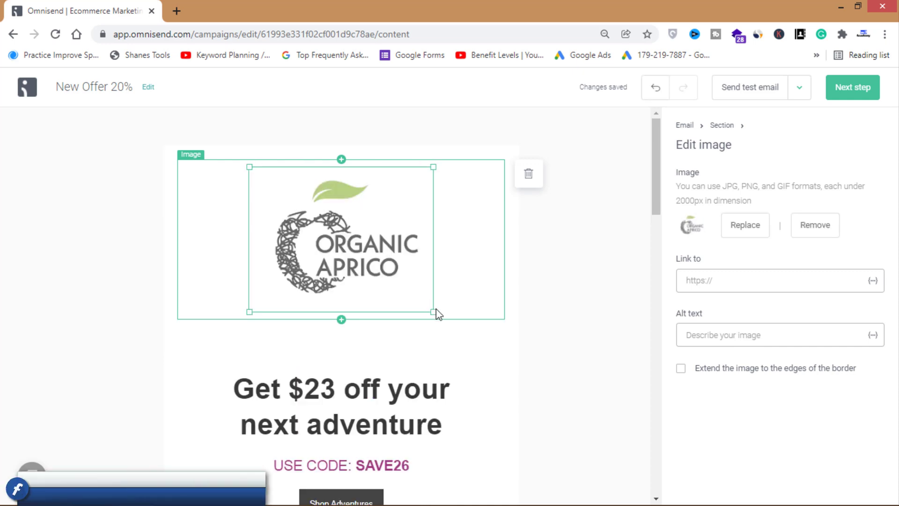
pyautogui.moveTo(423, 299); pyautogui.dragTo(388, 243)
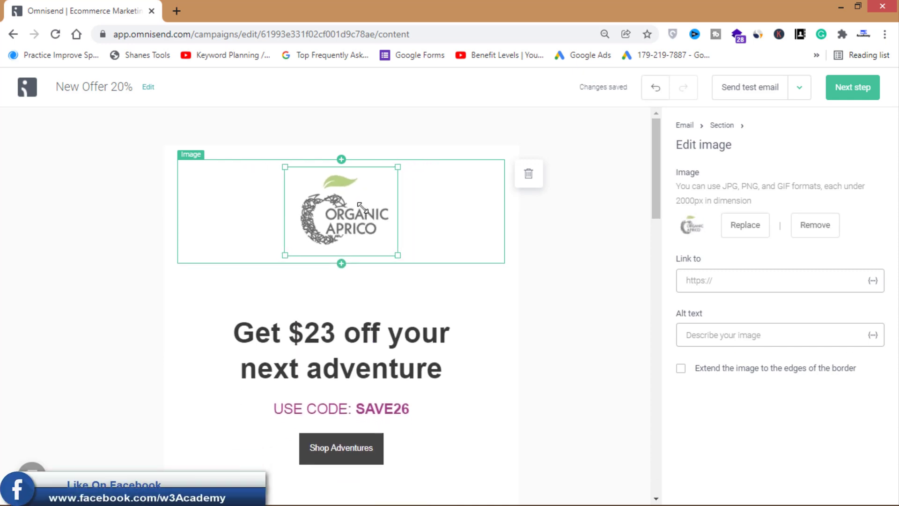
# Step: Set the logo's link to the organicaprico.com website address
pyautogui.click(726, 281)
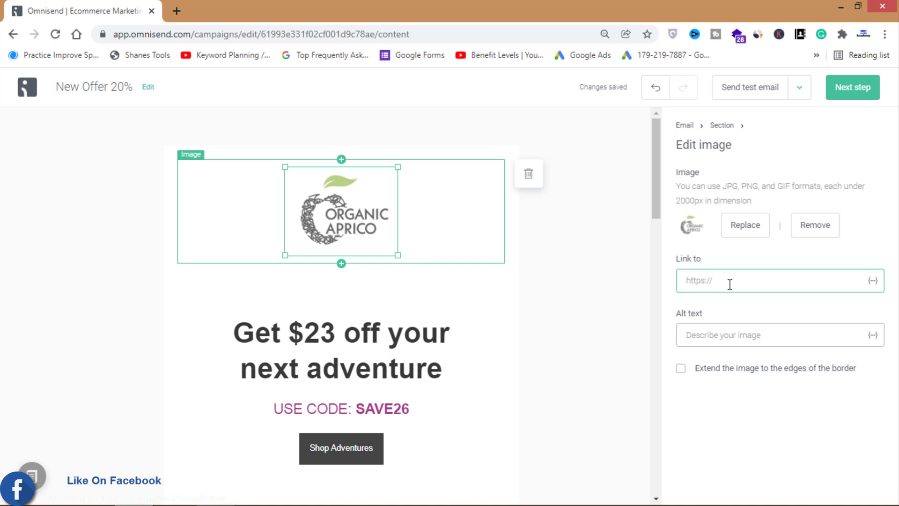
pyautogui.click(176, 11)
pyautogui.write('o')
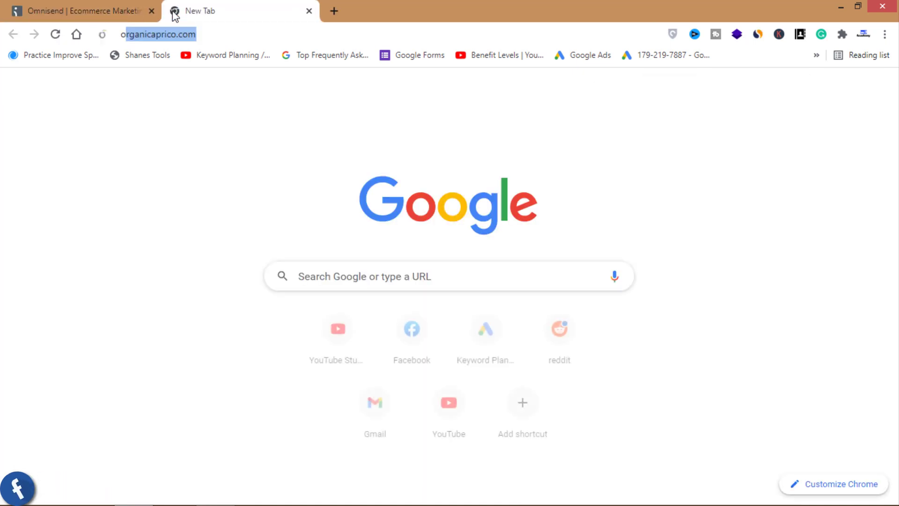
pyautogui.write('rganicaprico.com')
pyautogui.hotkey('ctrl', 'a')
pyautogui.hotkey('ctrl', 'c')
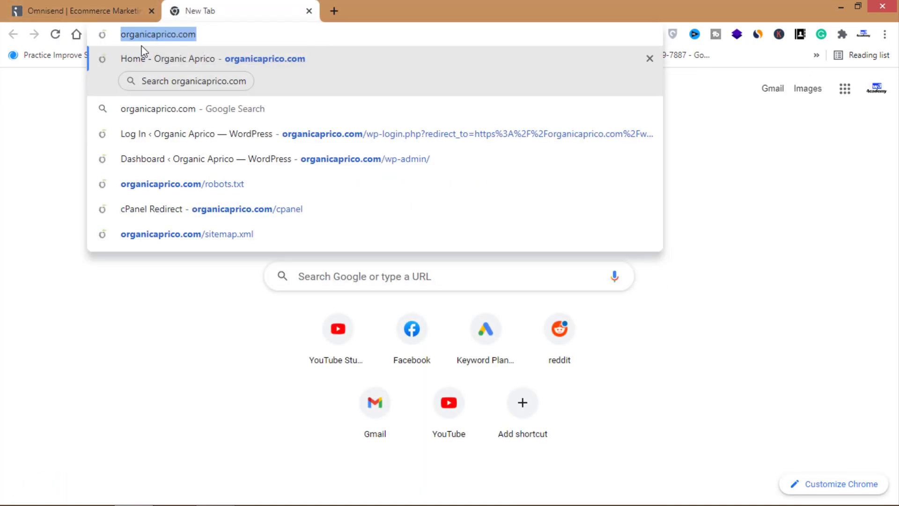
pyautogui.click(82, 5)
pyautogui.hotkey('ctrl', 'v')
# Step: Give the logo alt text 'Organic Aprico' and extend it to the border edges
pyautogui.click(751, 338)
pyautogui.write('Organ')
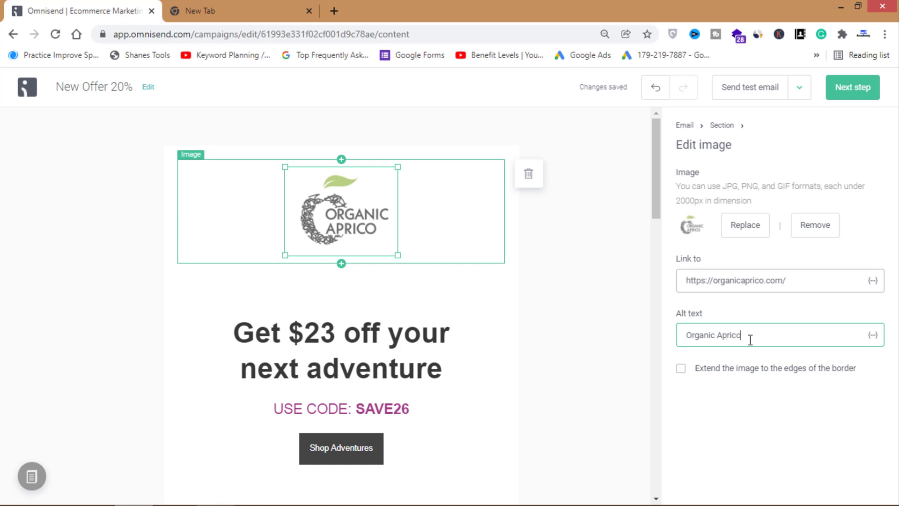
pyautogui.click(682, 370)
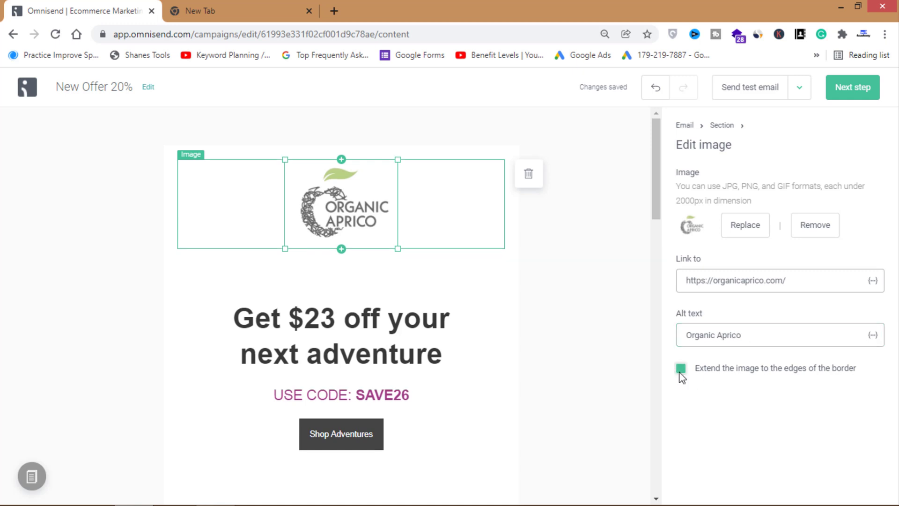
pyautogui.click(521, 293)
pyautogui.click(349, 345)
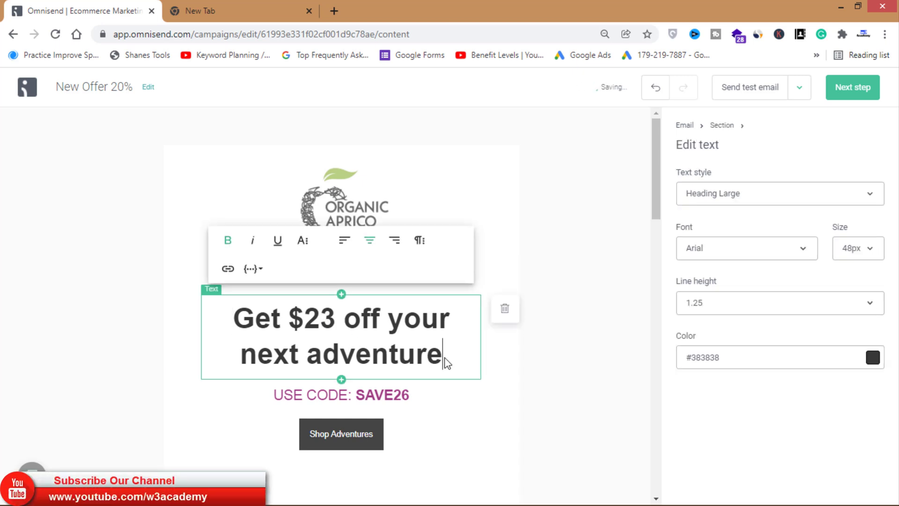
# Step: Replace '$23 off your next adventure' so the headline reads 'Get 20% Discount on your First Order'
pyautogui.tripleClick(337, 333)
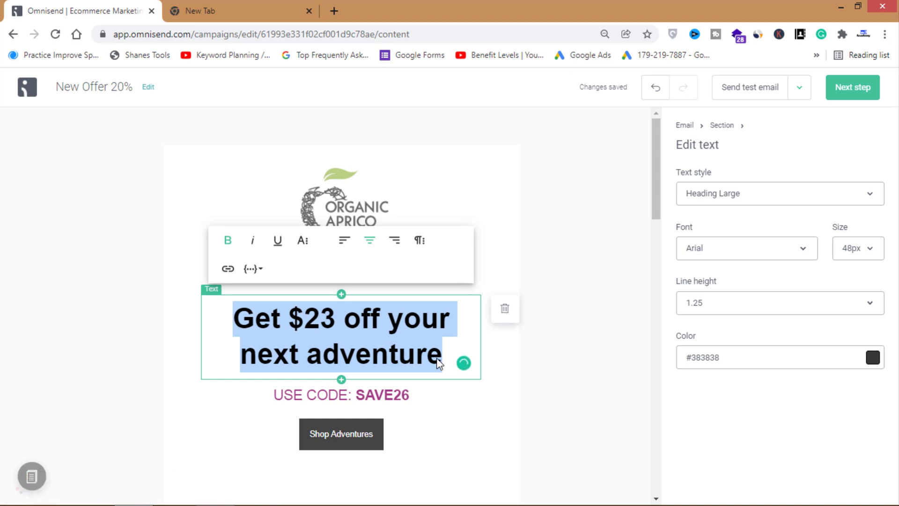
pyautogui.click(442, 369)
pyautogui.moveTo(442, 367); pyautogui.dragTo(294, 313)
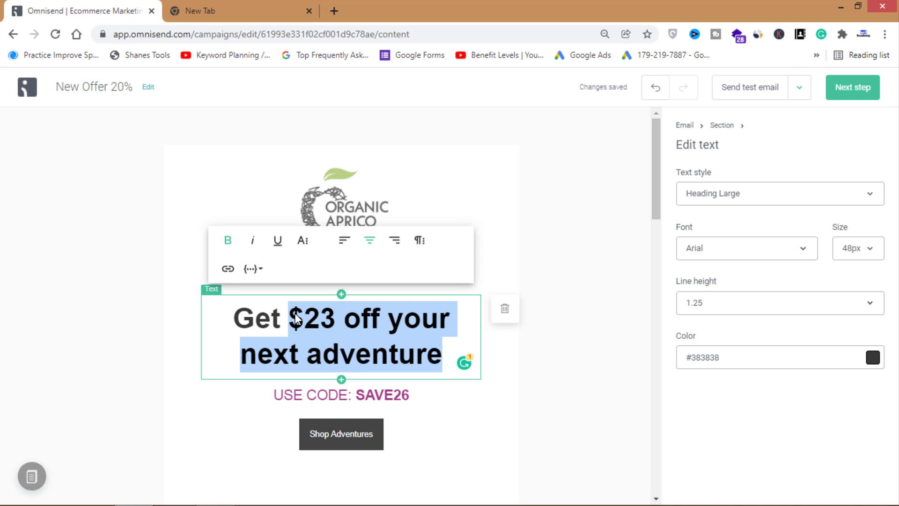
pyautogui.write('20% Discount on your First O')
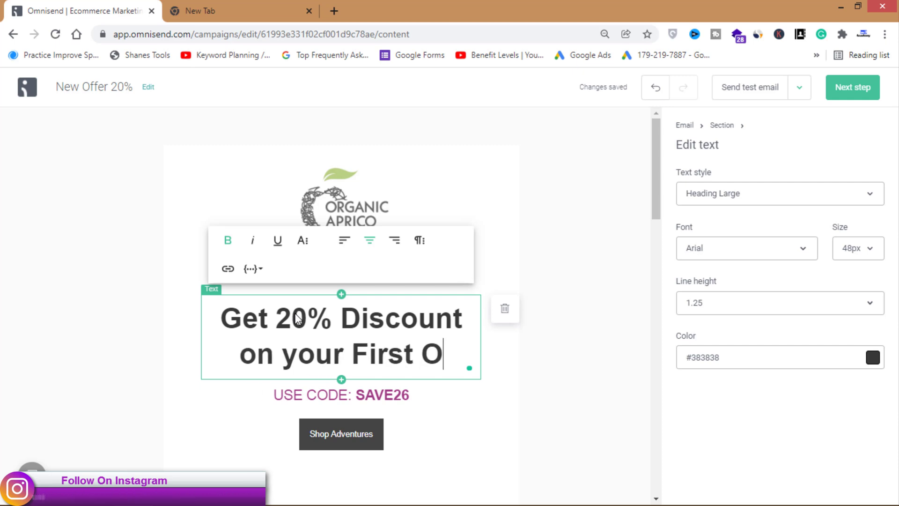
pyautogui.write('R')
pyautogui.press('BackSpace')
pyautogui.write('g')
pyautogui.press('BackSpace')
pyautogui.write('rder')
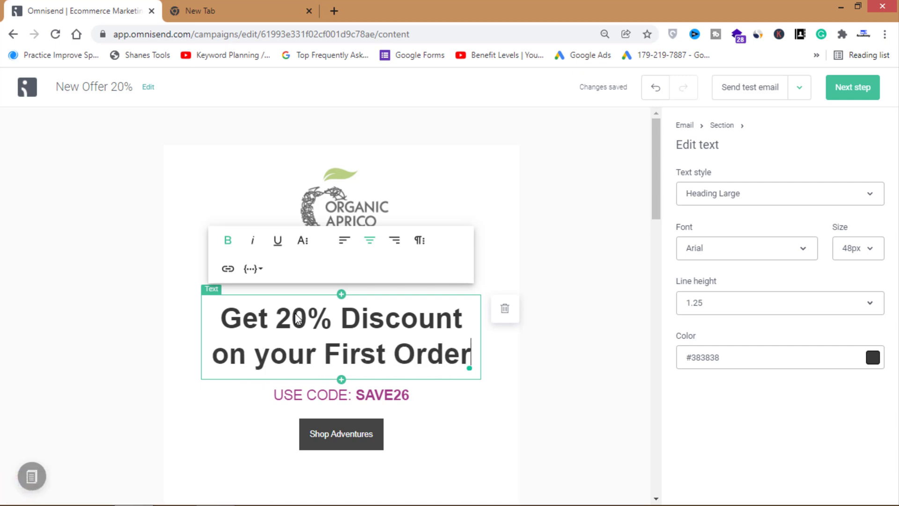
pyautogui.click(598, 377)
# Step: Change the discount code from SAVE26 to SAVE20
pyautogui.click(380, 395)
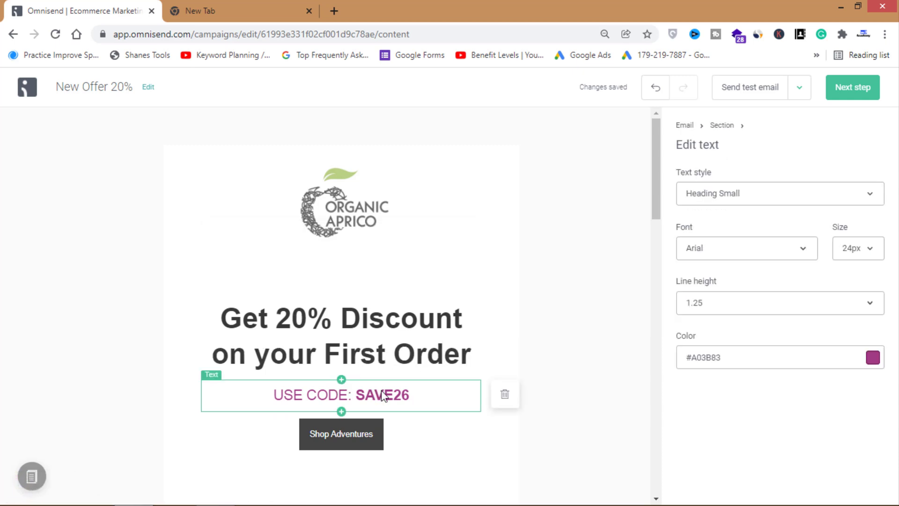
pyautogui.press('BackSpace')
pyautogui.write('0')
pyautogui.click(613, 306)
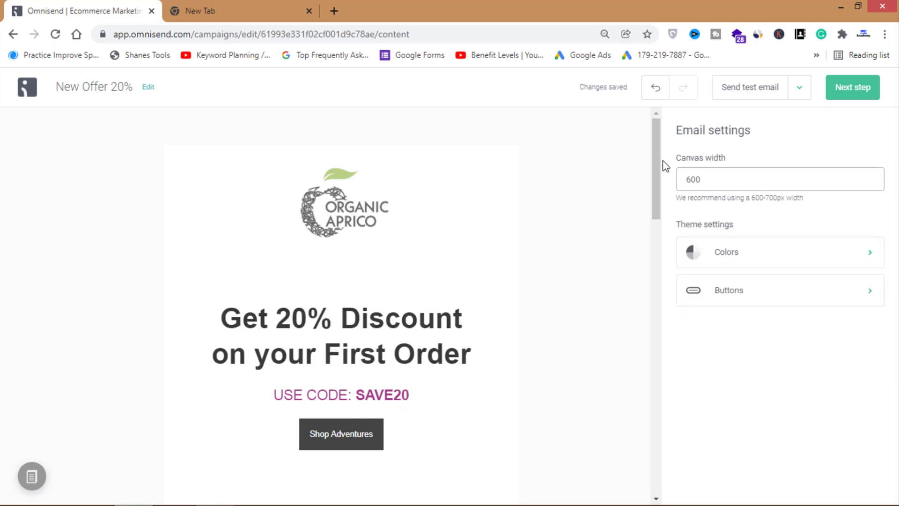
pyautogui.scroll(-2, 609, 211)
pyautogui.click(373, 336)
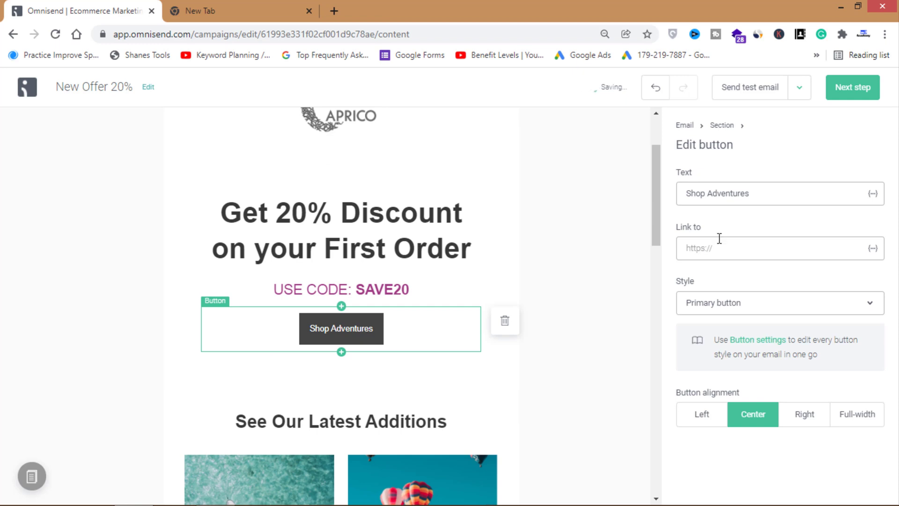
pyautogui.moveTo(761, 194); pyautogui.dragTo(715, 195)
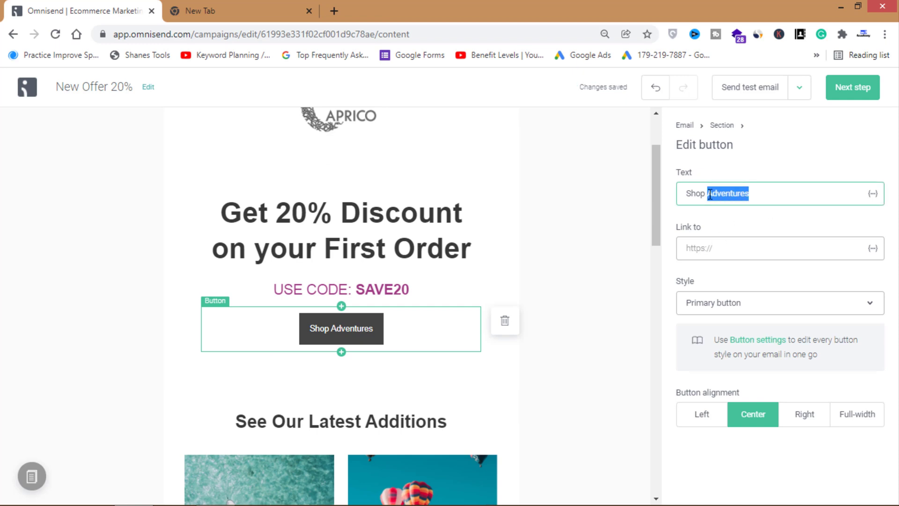
pyautogui.write('Now')
pyautogui.click(725, 252)
pyautogui.hotkey('ctrl', 'v')
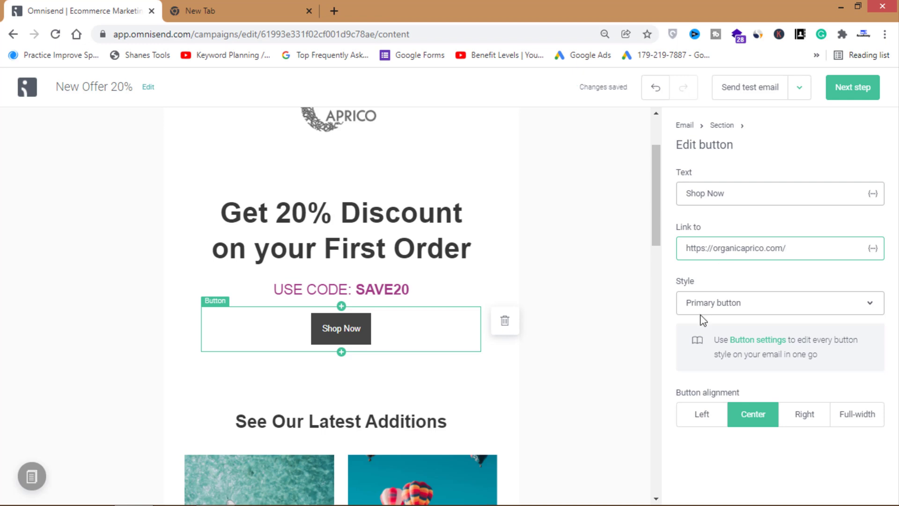
pyautogui.click(604, 298)
pyautogui.moveTo(655, 182); pyautogui.dragTo(659, 252)
# Step: Rename the 'See Our Latest Additions' heading to 'See Our Latest Products'
pyautogui.click(242, 265)
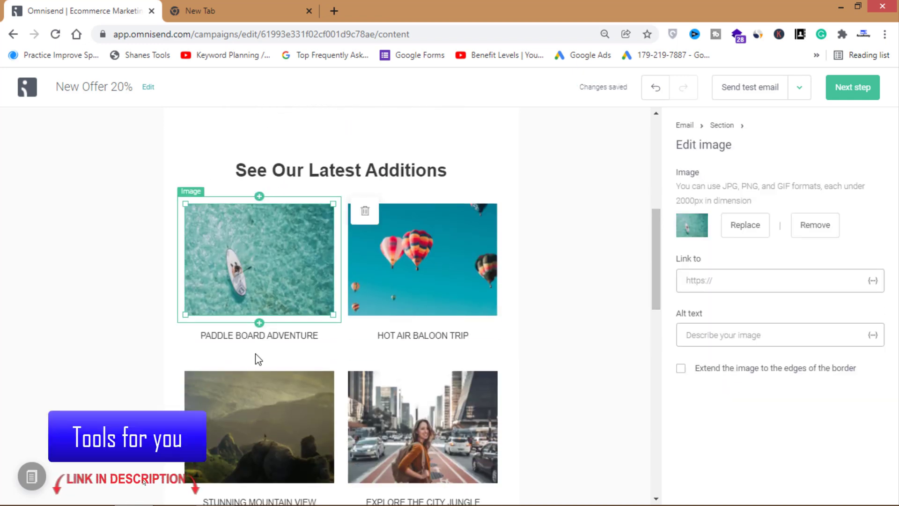
pyautogui.click(260, 337)
pyautogui.click(285, 234)
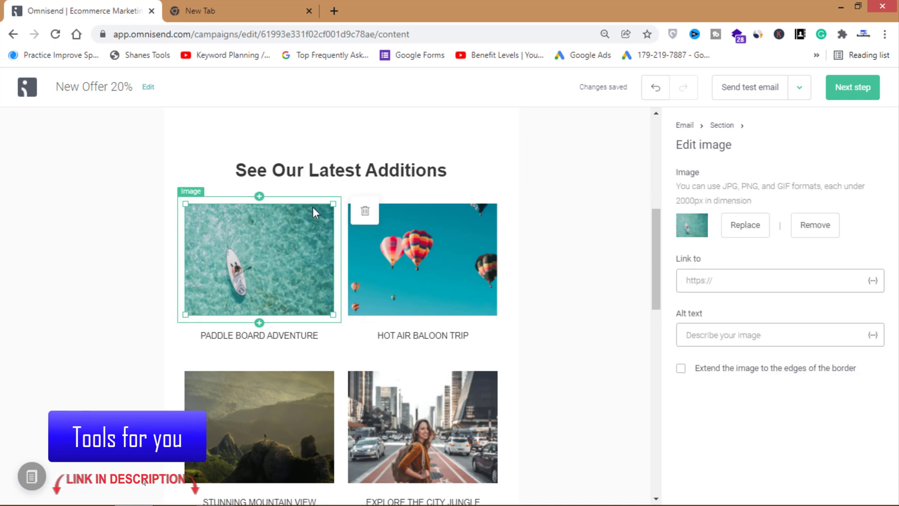
pyautogui.click(412, 178)
pyautogui.press('BackSpace')
pyautogui.press('BackSpace')
pyautogui.press('BackSpace')
pyautogui.press('BackSpace')
pyautogui.press('BackSpace')
pyautogui.press('BackSpace')
pyautogui.press('BackSpace')
pyautogui.press('BackSpace')
pyautogui.press('BackSpace')
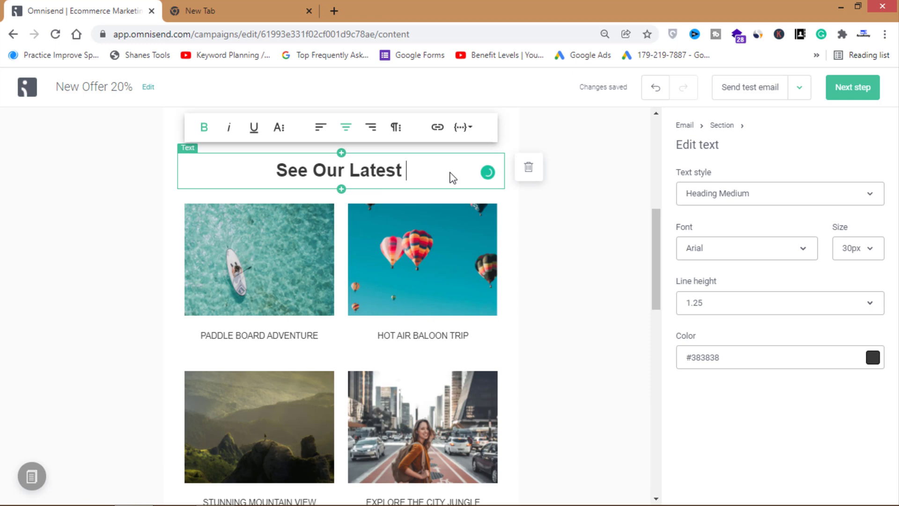
pyautogui.write('Products')
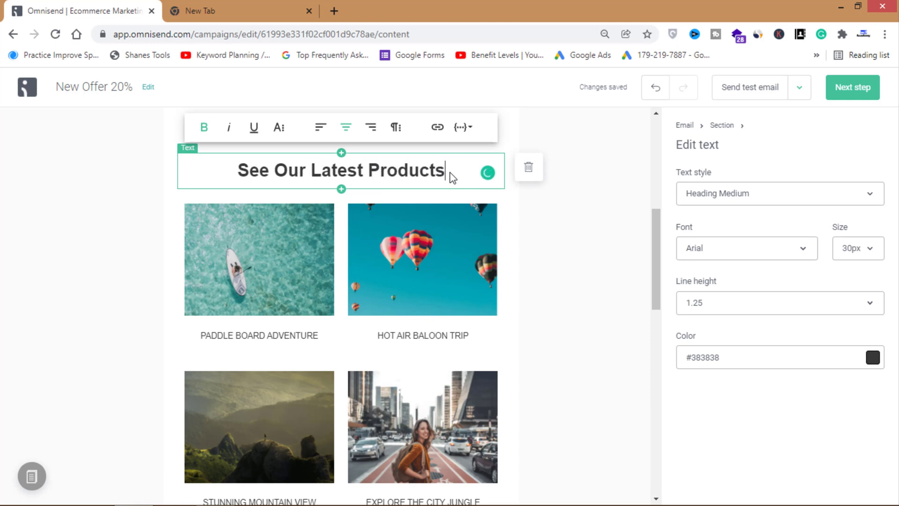
pyautogui.click(660, 273)
pyautogui.scroll(1, 661, 273)
pyautogui.scroll(-1, 658, 278)
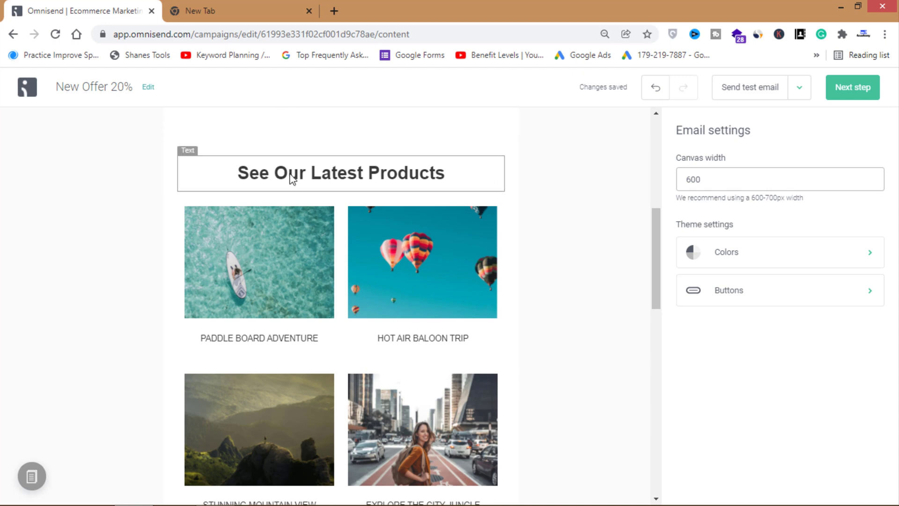
pyautogui.scroll(-1, 293, 178)
# Step: Replace the paddle-board image with the honey jar photo from organic Aprico/pics/jujube
pyautogui.click(266, 262)
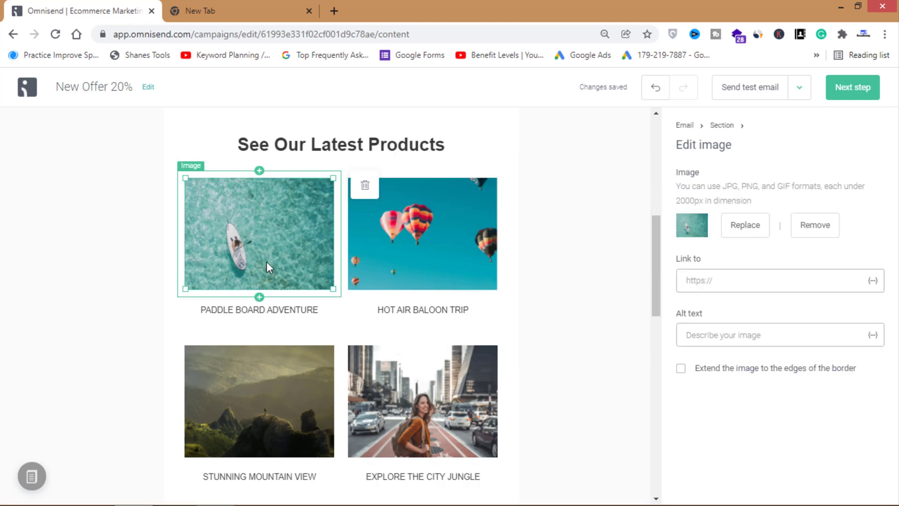
pyautogui.click(744, 232)
pyautogui.click(287, 37)
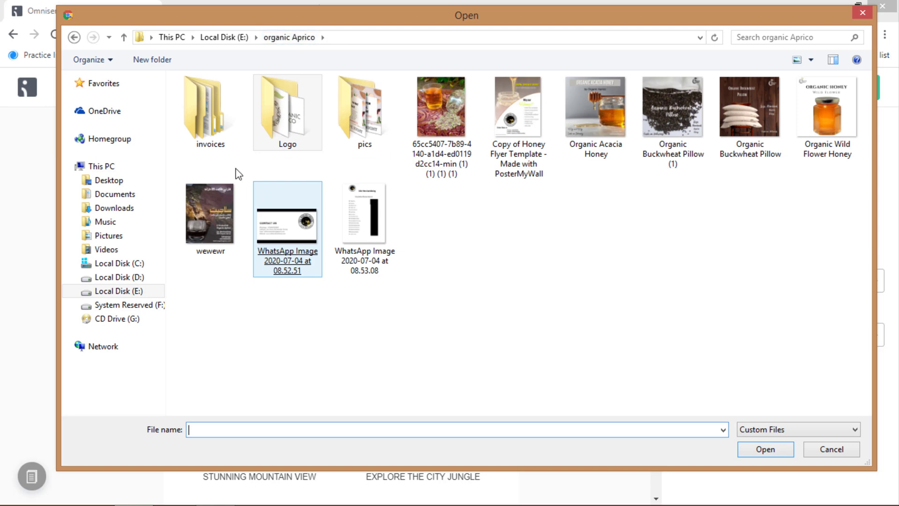
pyautogui.doubleClick(362, 105)
pyautogui.doubleClick(438, 207)
pyautogui.doubleClick(217, 114)
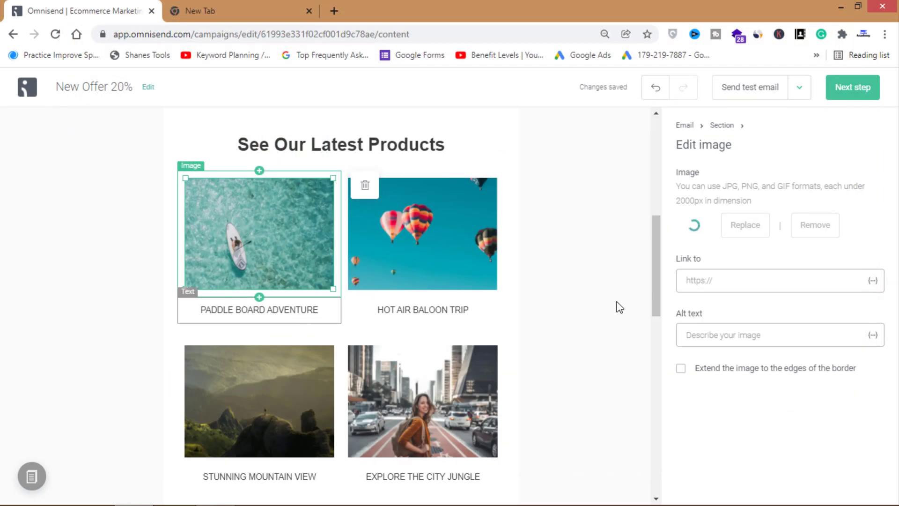
# Step: Change the 'PADDLE BOARD ADVENTURE' caption to 'Organic Jujube Honey'
pyautogui.scroll(-2, 656, 285)
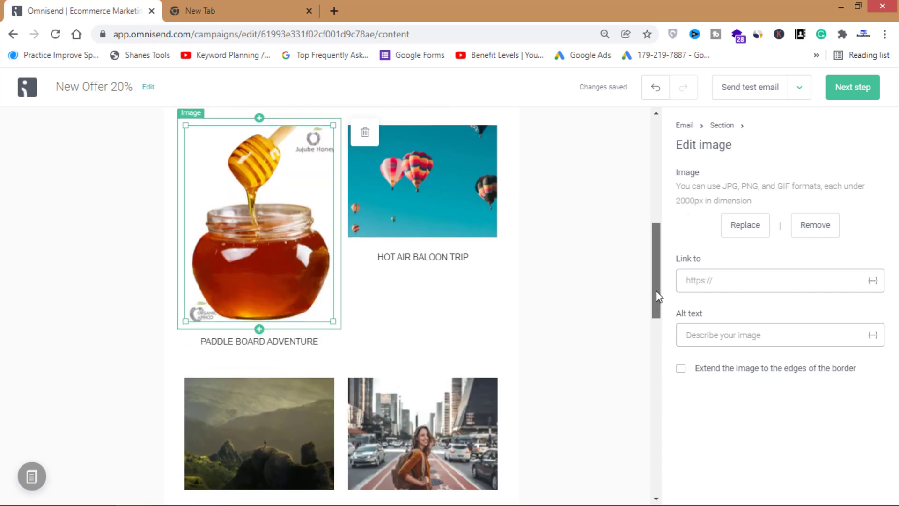
pyautogui.scroll(-1, 658, 296)
pyautogui.click(322, 287)
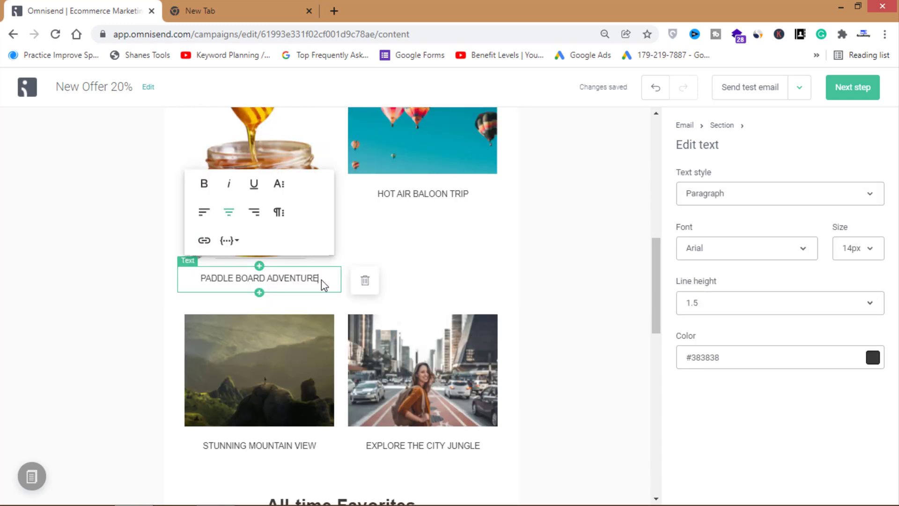
pyautogui.tripleClick(321, 280)
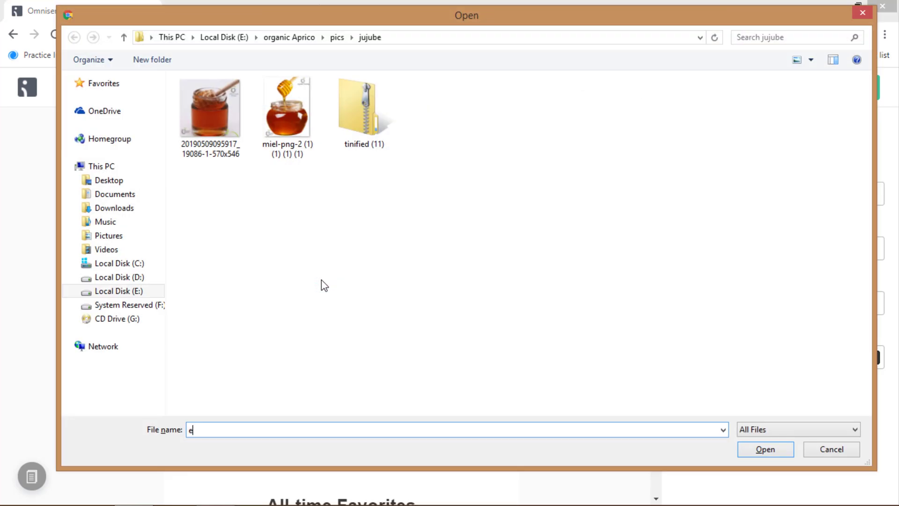
pyautogui.click(824, 447)
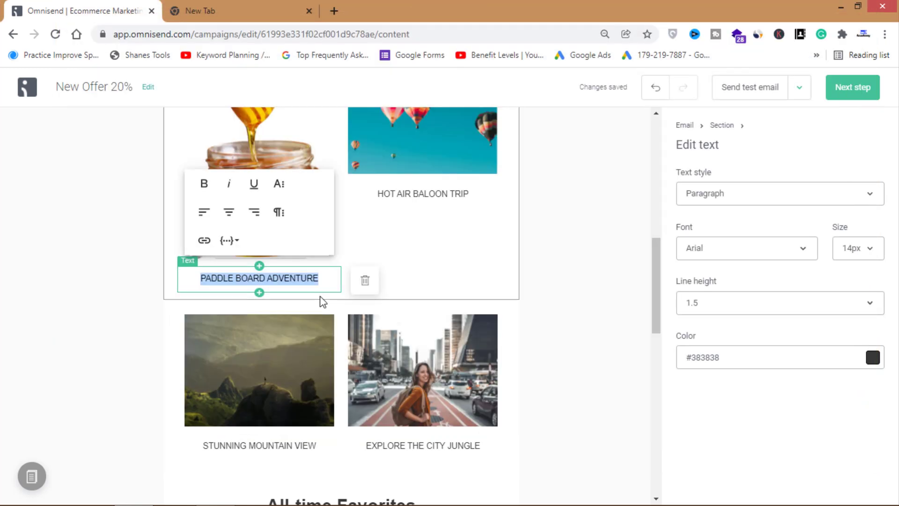
pyautogui.write('Organic ')
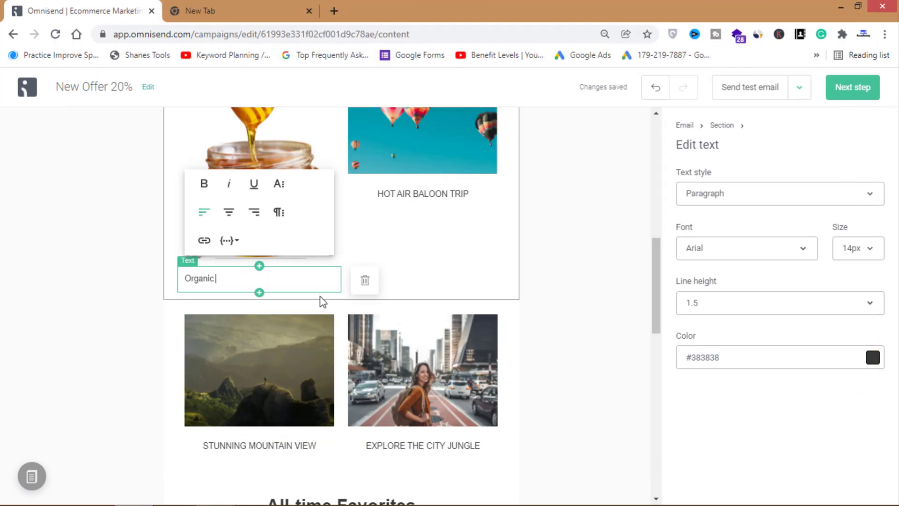
pyautogui.write('Jujube Honey')
pyautogui.click(552, 269)
pyautogui.moveTo(655, 280); pyautogui.dragTo(653, 255)
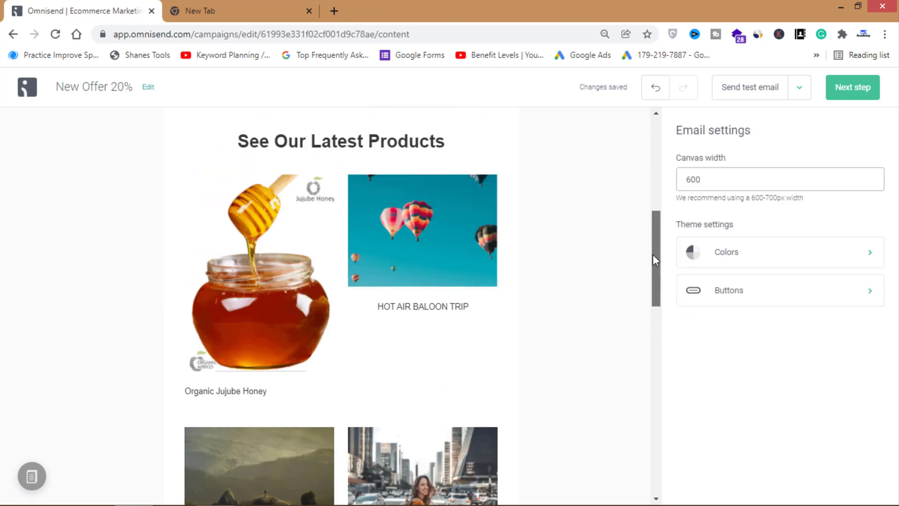
# Step: Replace the hot air balloon image with the tea photo from the organic Aprico folder
pyautogui.click(468, 229)
pyautogui.click(746, 225)
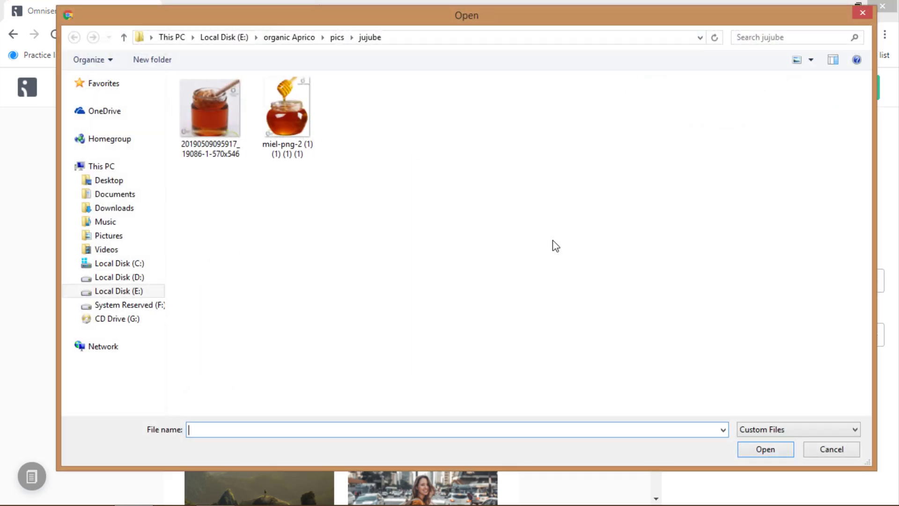
pyautogui.click(337, 37)
pyautogui.hotkey('alt', 'Up')
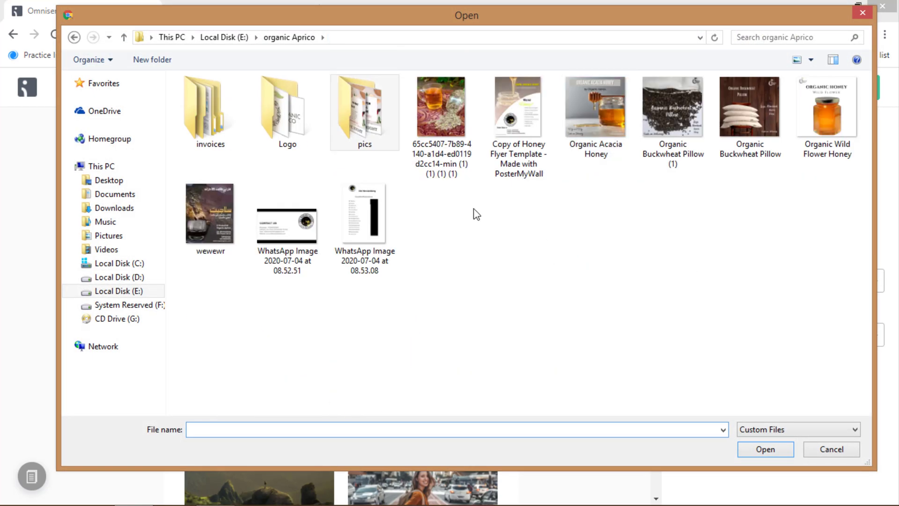
pyautogui.doubleClick(442, 112)
# Step: Change the 'HOT AIR BALOON TRIP' caption to a centered 'Wild Thyme Tea'
pyautogui.click(466, 380)
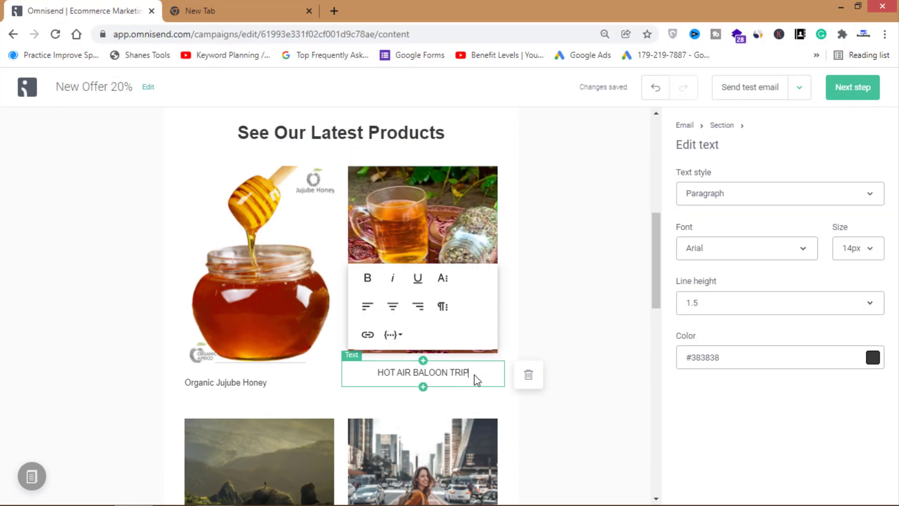
pyautogui.hotkey('ctrl', 'a')
pyautogui.write('W')
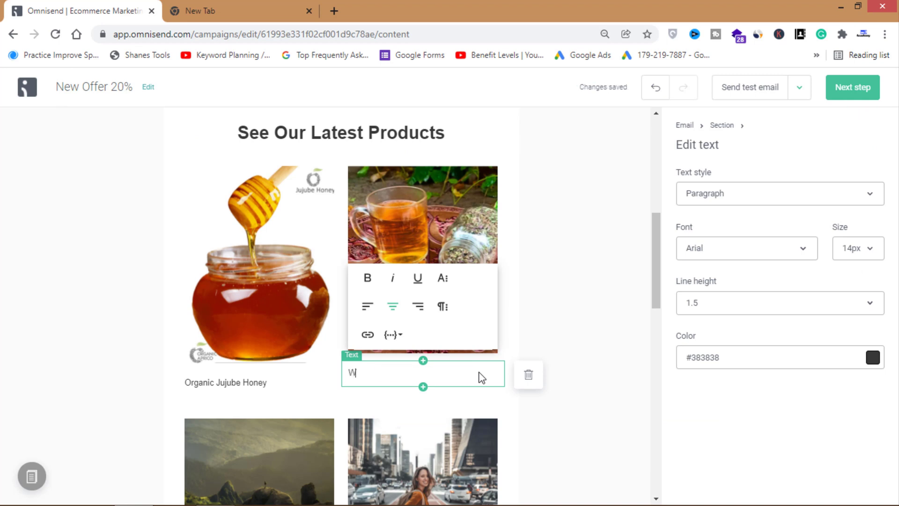
pyautogui.write('ild Thy')
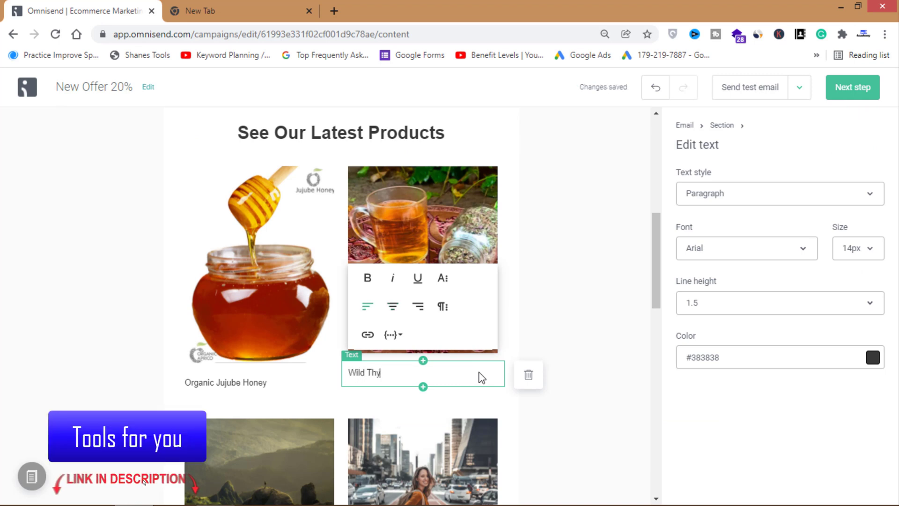
pyautogui.write('me Tea')
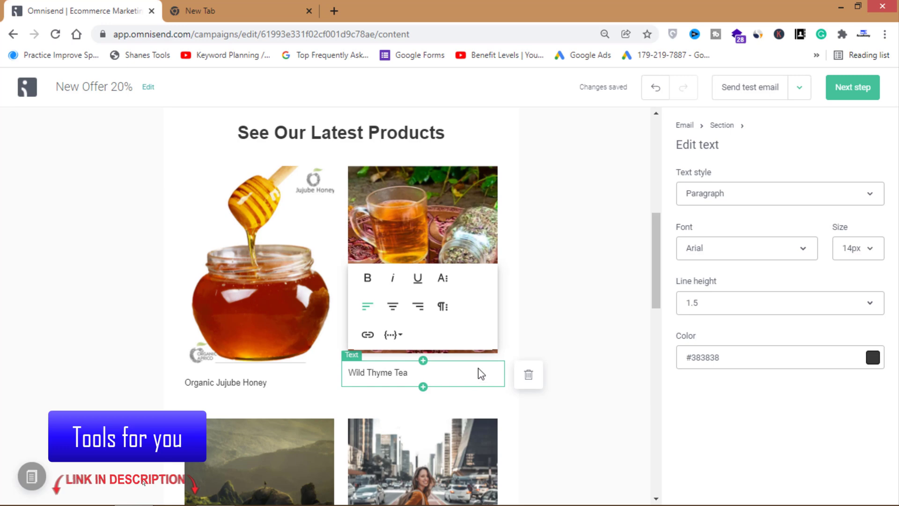
pyautogui.click(393, 310)
pyautogui.click(613, 344)
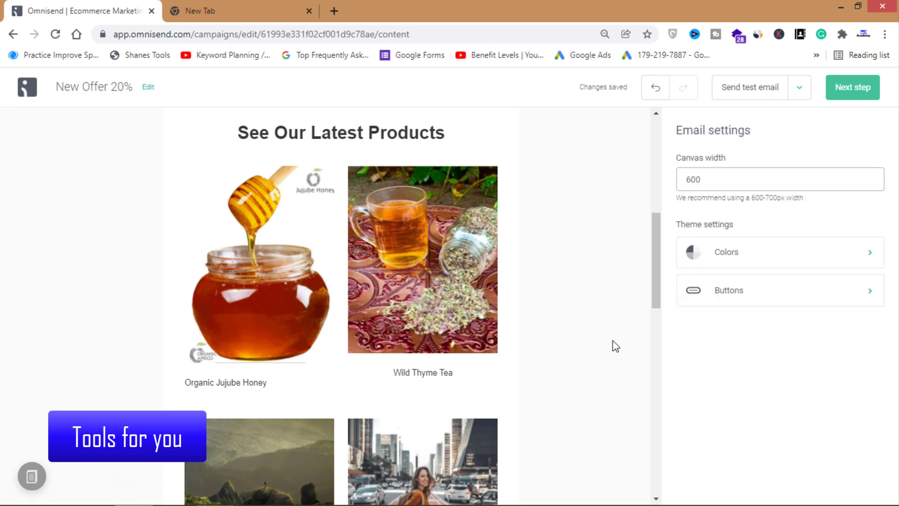
pyautogui.moveTo(658, 296); pyautogui.dragTo(654, 330)
# Step: Delete the mountain photo, the city photo and the 'STUNNING MOUNTAIN VIEW' caption
pyautogui.click(324, 284)
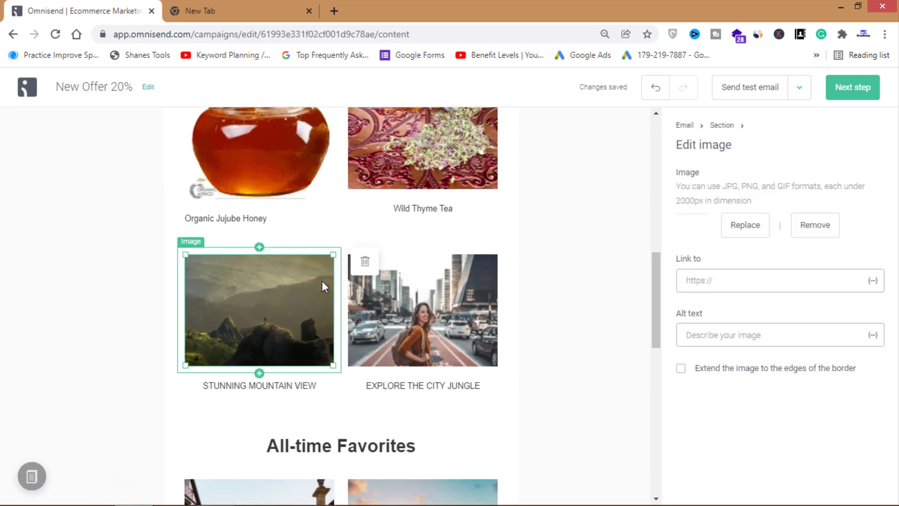
pyautogui.click(366, 263)
pyautogui.click(579, 308)
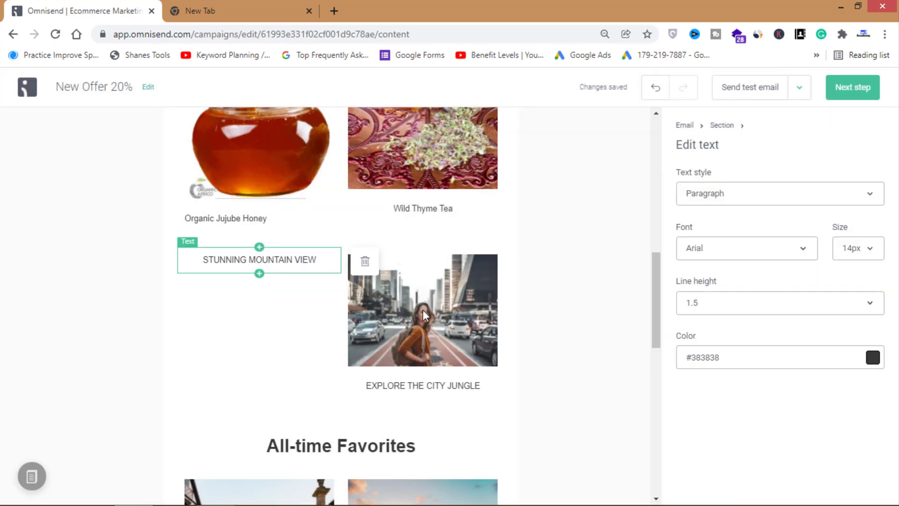
pyautogui.click(529, 261)
pyautogui.click(584, 310)
pyautogui.click(243, 258)
pyautogui.click(373, 261)
pyautogui.moveTo(651, 170); pyautogui.dragTo(648, 321)
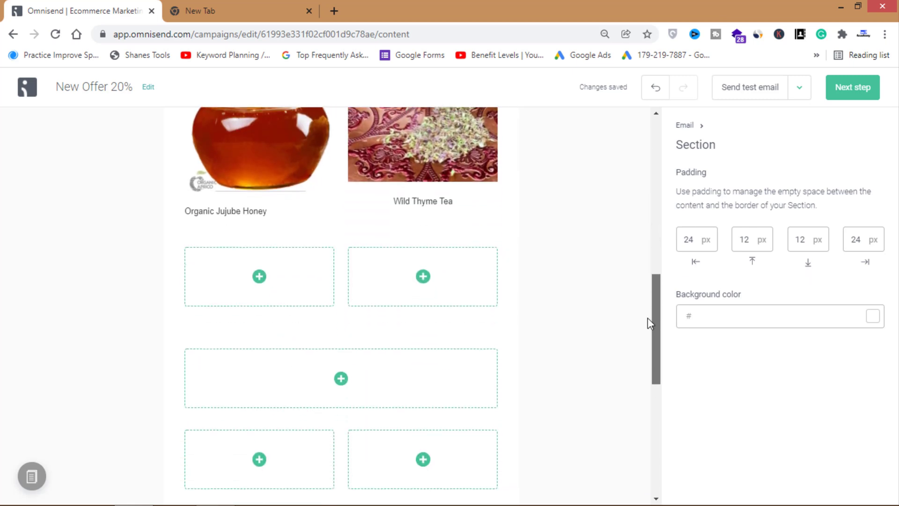
# Step: Look at the content choices for an empty block, then dismiss them without adding anything
pyautogui.click(259, 277)
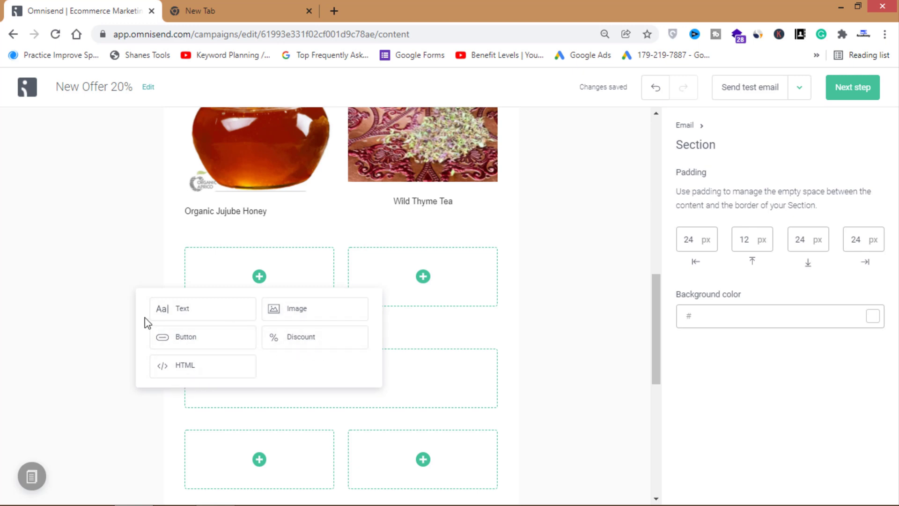
pyautogui.click(534, 362)
pyautogui.moveTo(652, 367); pyautogui.dragTo(653, 154)
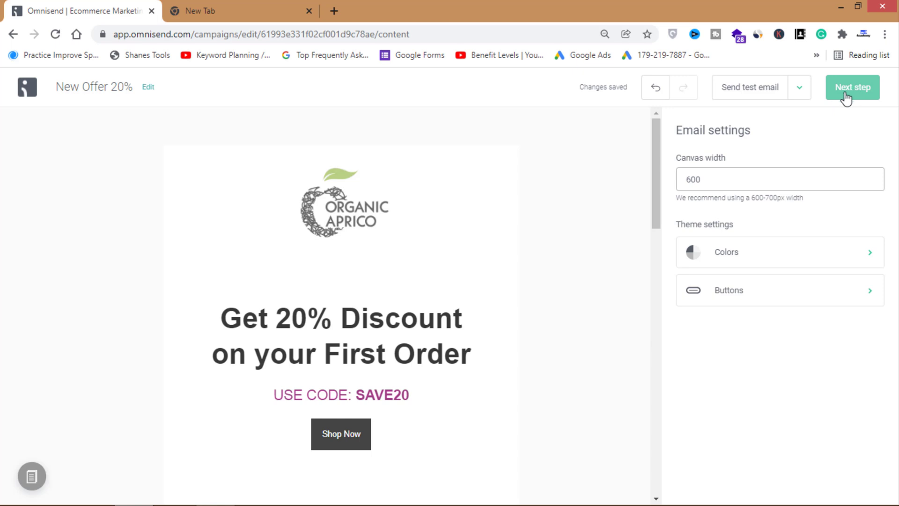
# Step: Advance the campaign to the 'Who should we send to?' recipients step
pyautogui.click(865, 95)
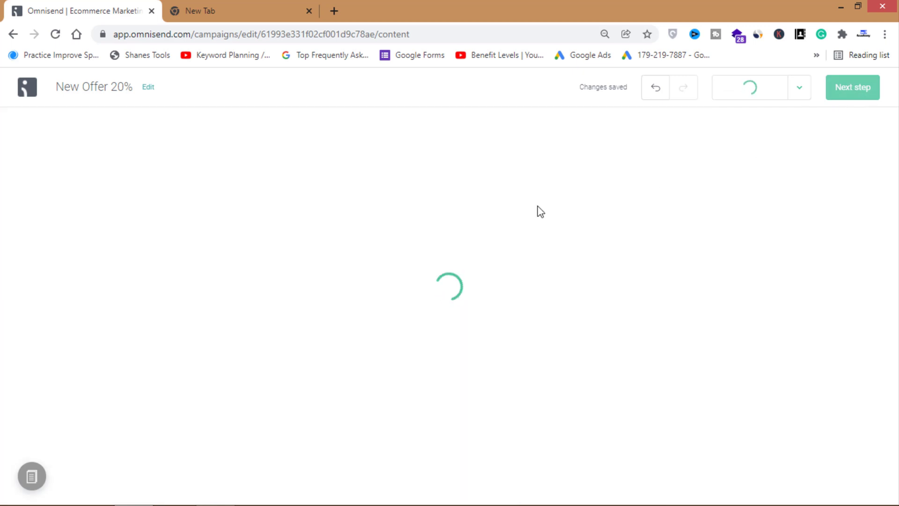
pyautogui.moveTo(105, 147); pyautogui.dragTo(329, 149)
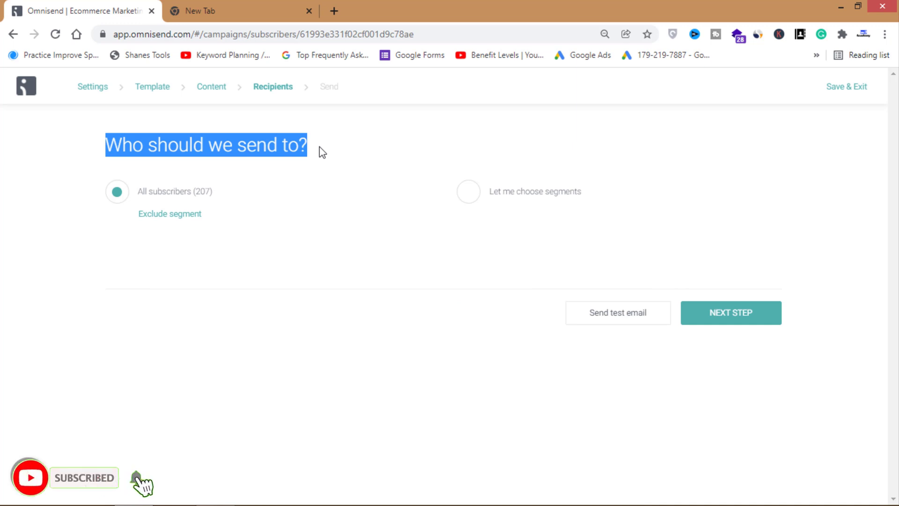
pyautogui.click(259, 152)
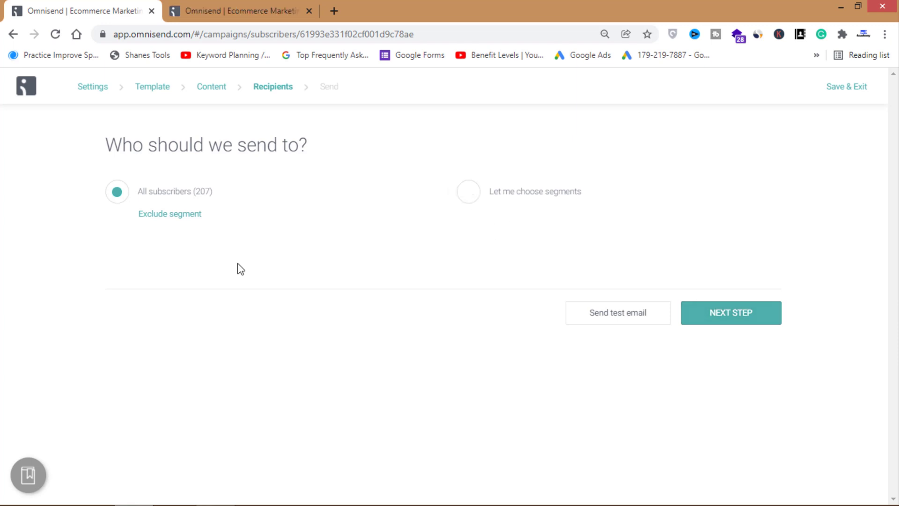
# Step: In the other Omnisend tab, view the full All contacts list under Audience
pyautogui.hotkey('ctrl', 'Tab')
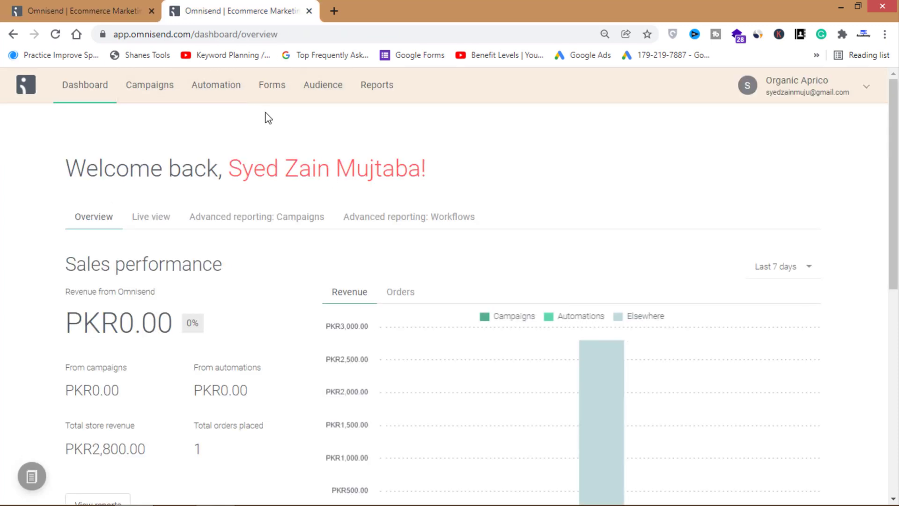
pyautogui.click(326, 85)
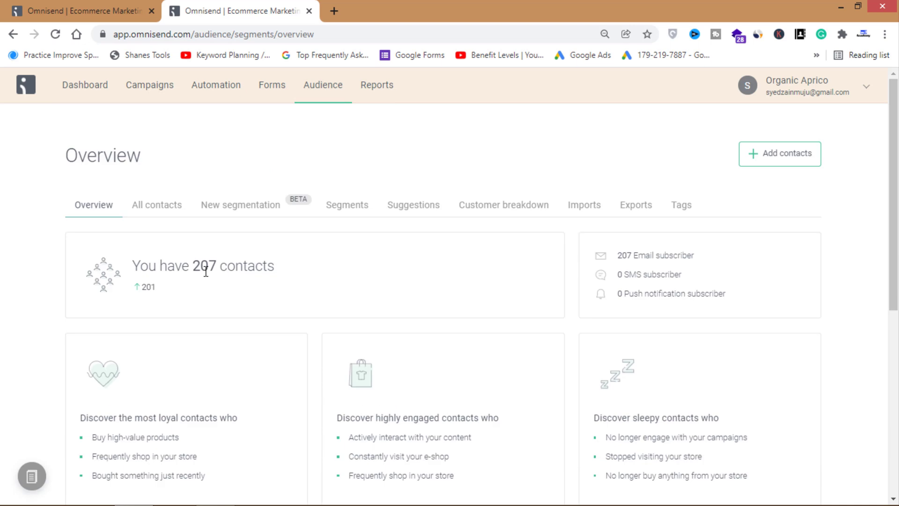
pyautogui.click(155, 205)
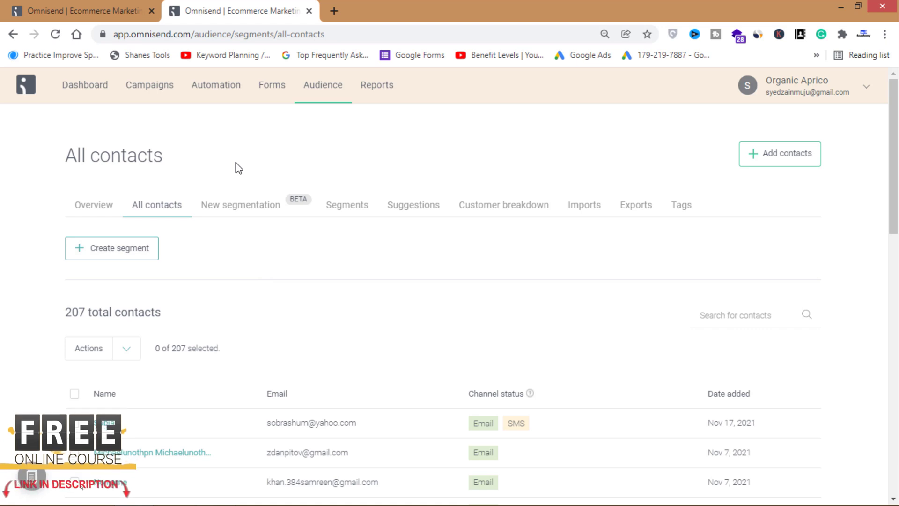
# Step: On the recipients step, choose 'Let me choose segments' and select the New Offer segment
pyautogui.click(66, 9)
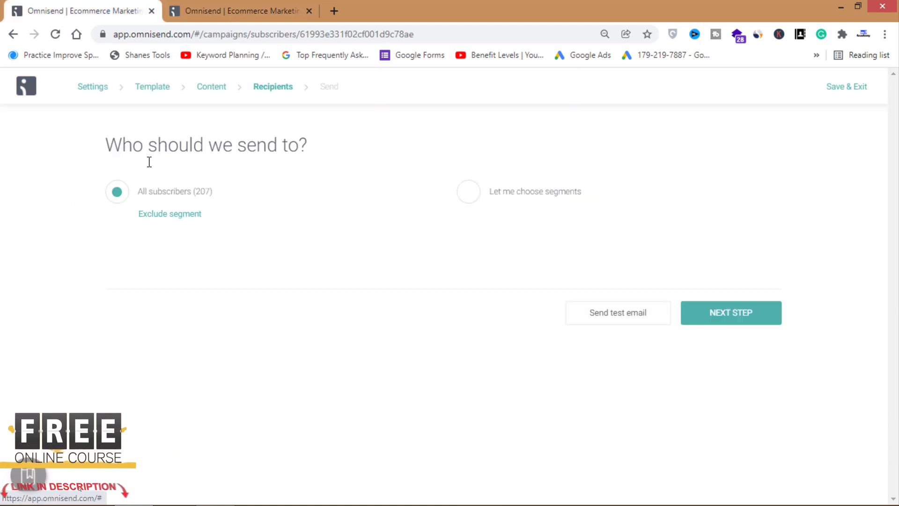
pyautogui.click(471, 197)
pyautogui.click(530, 237)
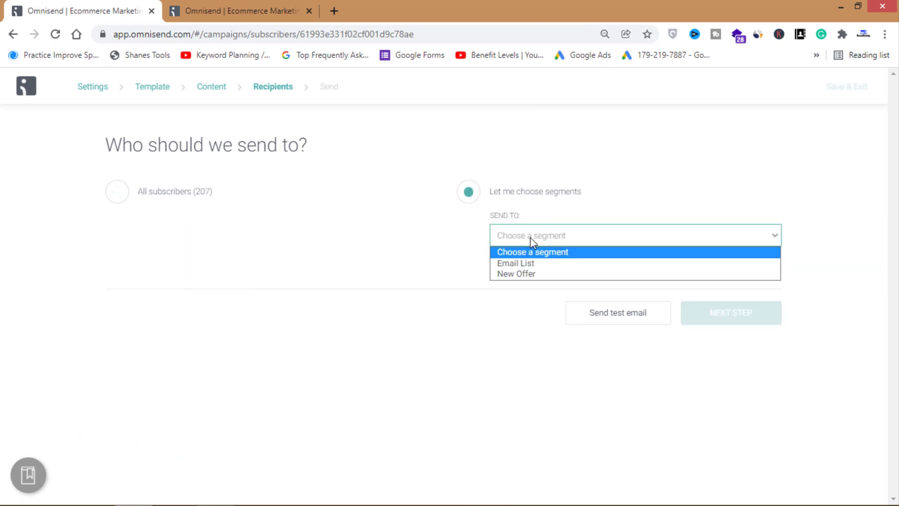
pyautogui.click(518, 274)
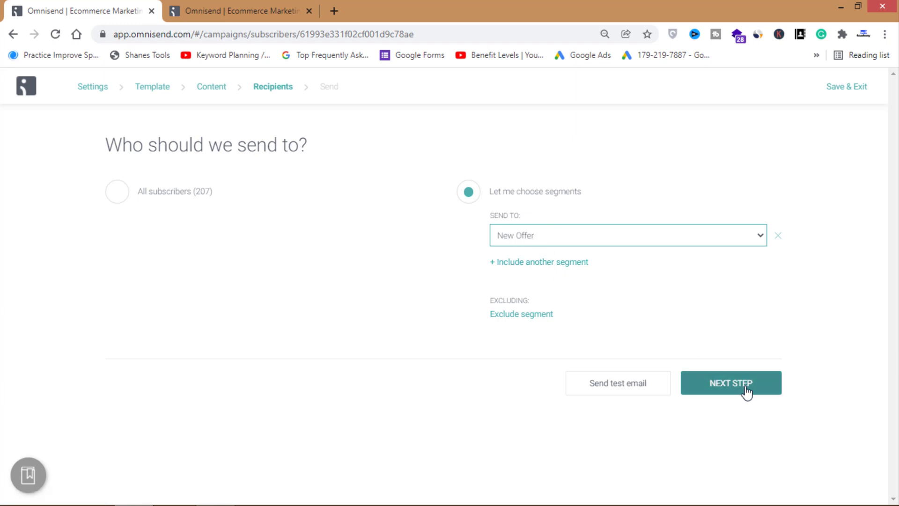
# Step: Review the confirm page showing 6 subscribers, then send the campaign now
pyautogui.click(728, 392)
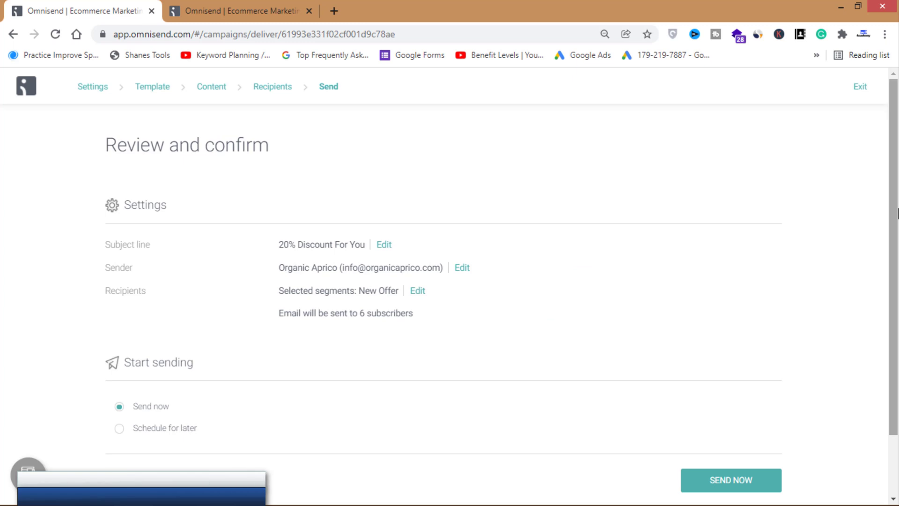
pyautogui.scroll(-1, 898, 245)
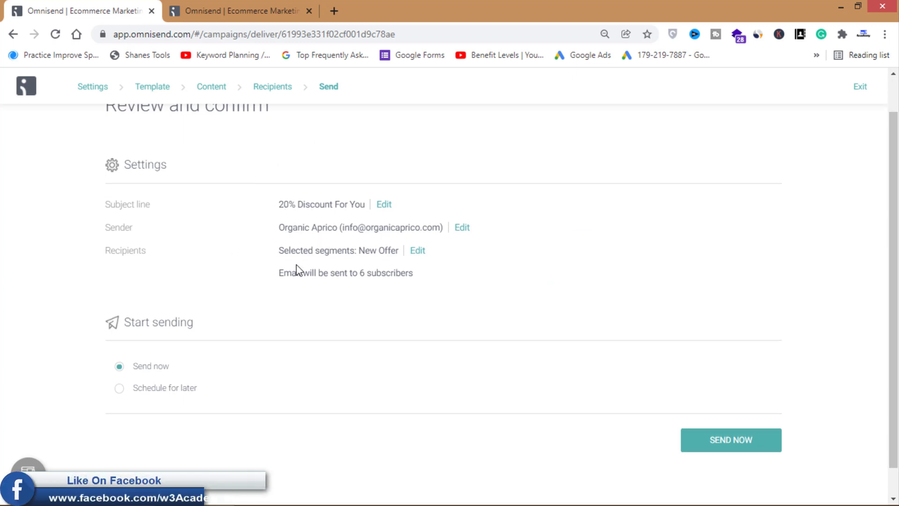
pyautogui.moveTo(282, 275); pyautogui.dragTo(440, 285)
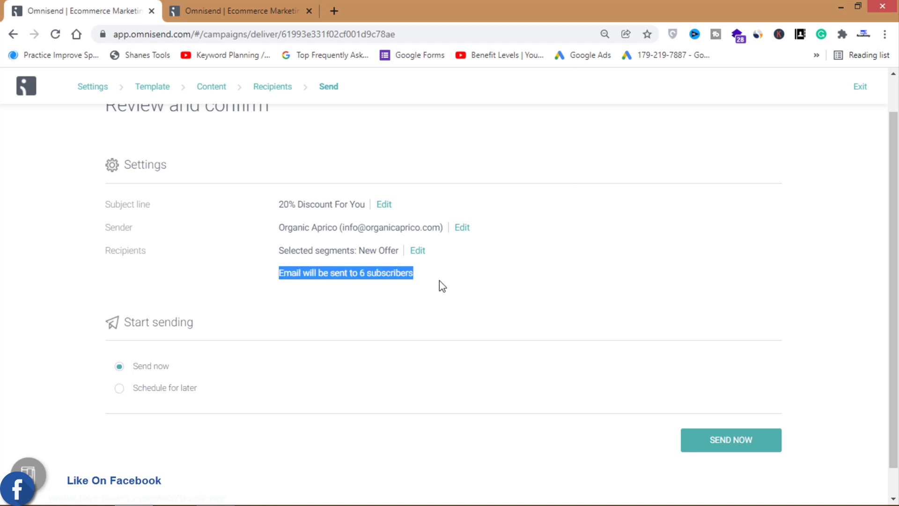
pyautogui.click(440, 285)
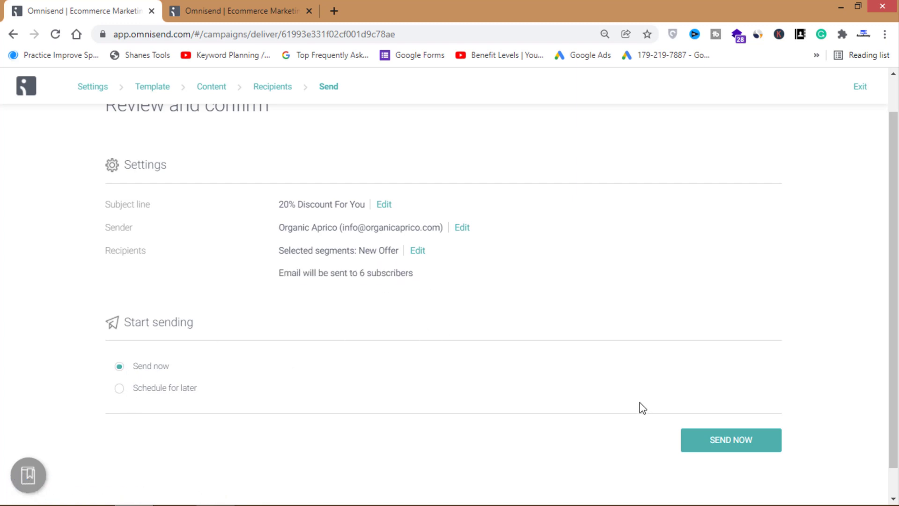
pyautogui.scroll(-1, 757, 427)
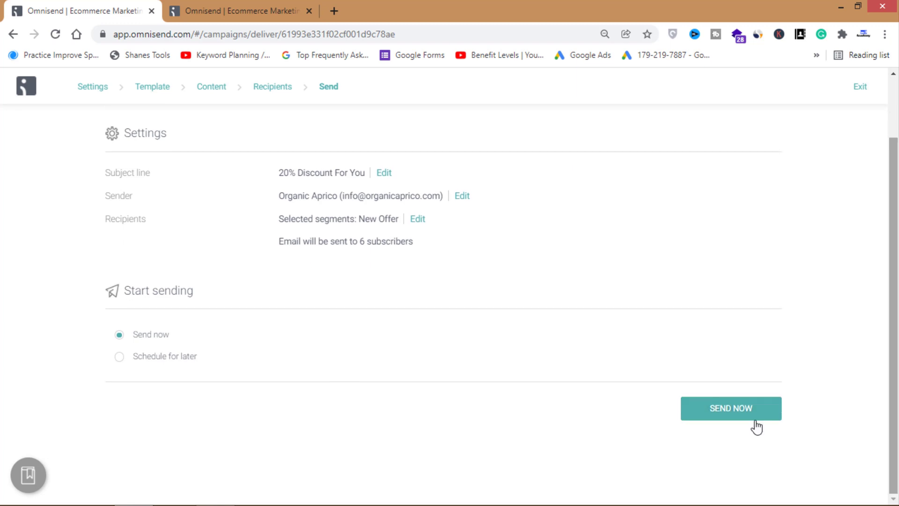
pyautogui.click(725, 411)
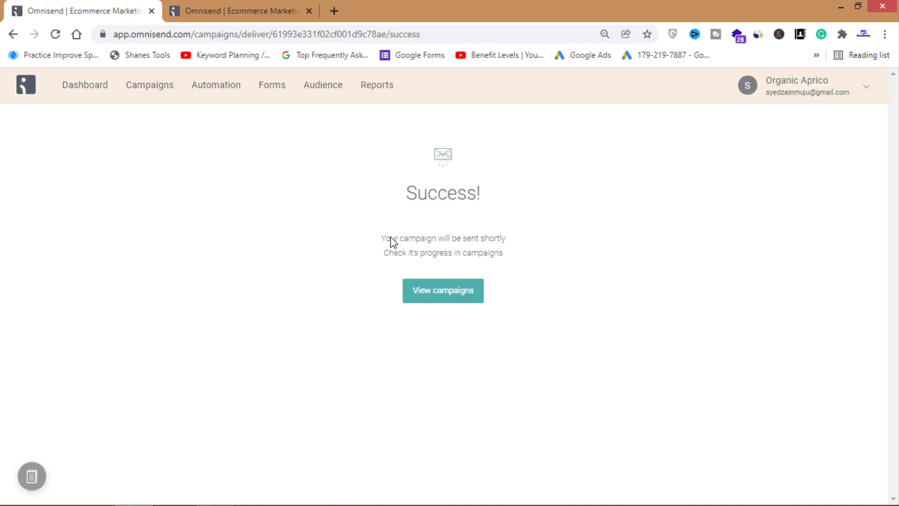
# Step: From the Success page, go to the campaigns list showing New Offer 20% as Sent
pyautogui.moveTo(490, 193); pyautogui.dragTo(494, 268)
pyautogui.click(391, 249)
pyautogui.click(510, 265)
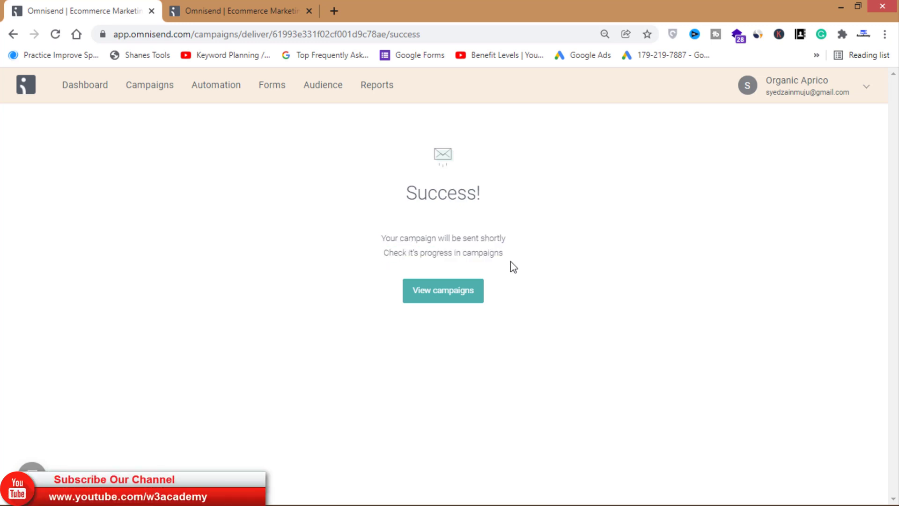
pyautogui.click(453, 296)
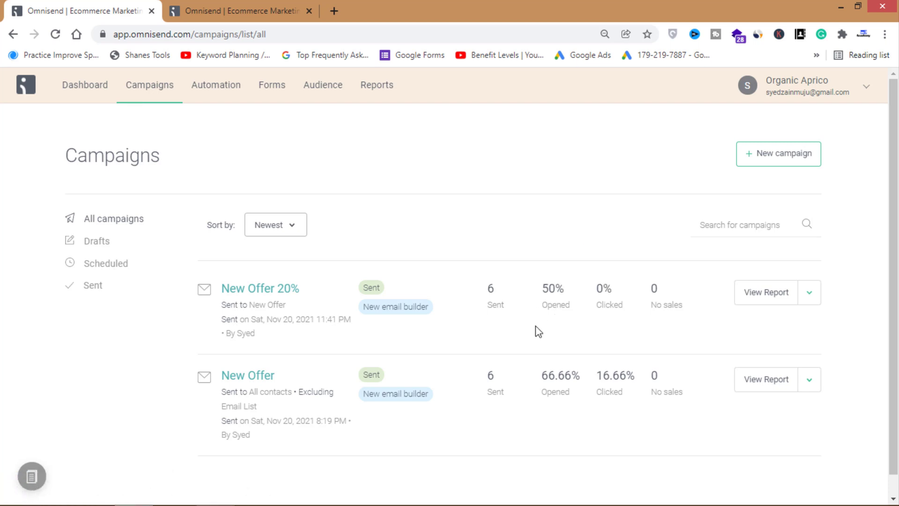
# Step: Check New Offer 20%'s opened count, then hide the browser to show the Windows desktop
pyautogui.moveTo(544, 289); pyautogui.dragTo(576, 308)
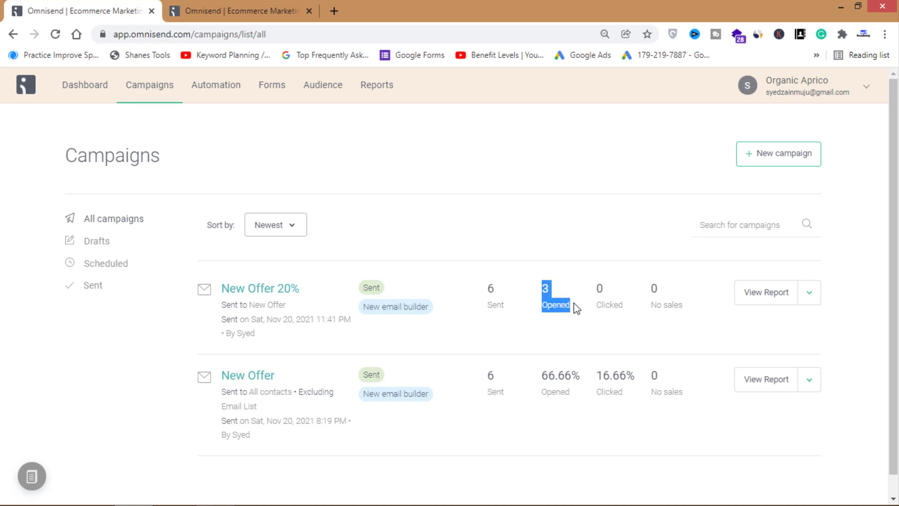
pyautogui.click(576, 309)
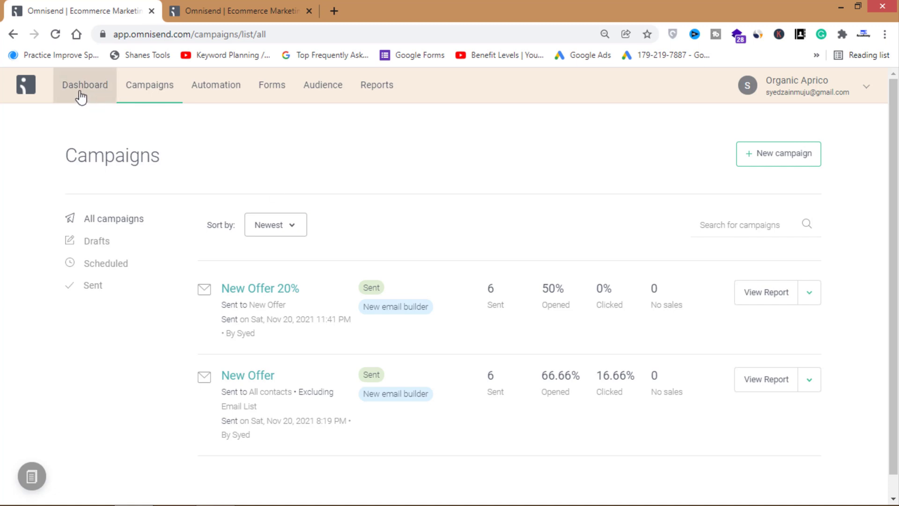
pyautogui.moveTo(134, 40); pyautogui.dragTo(193, 39)
pyautogui.click(378, 140)
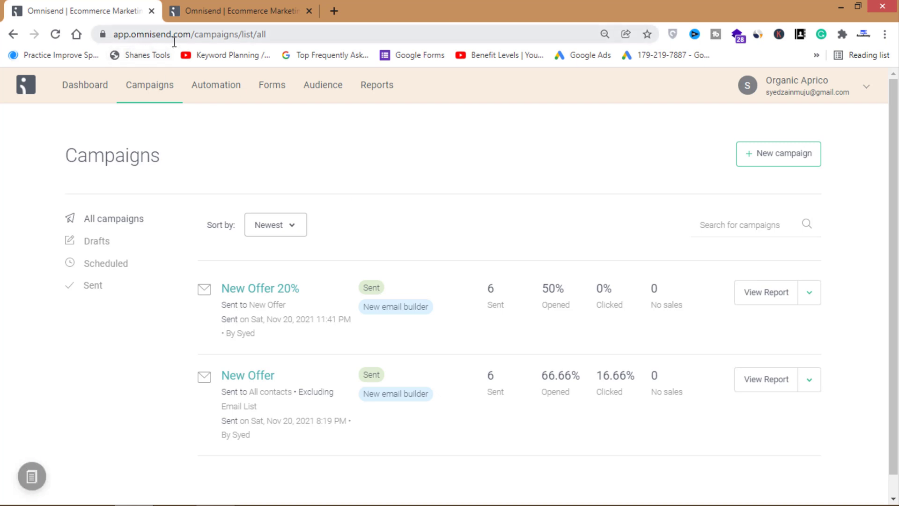
pyautogui.press('super+d')
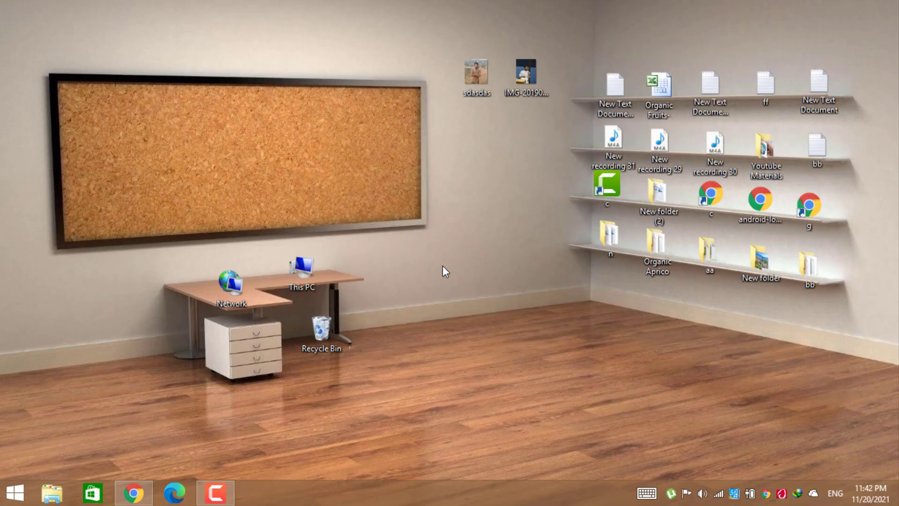